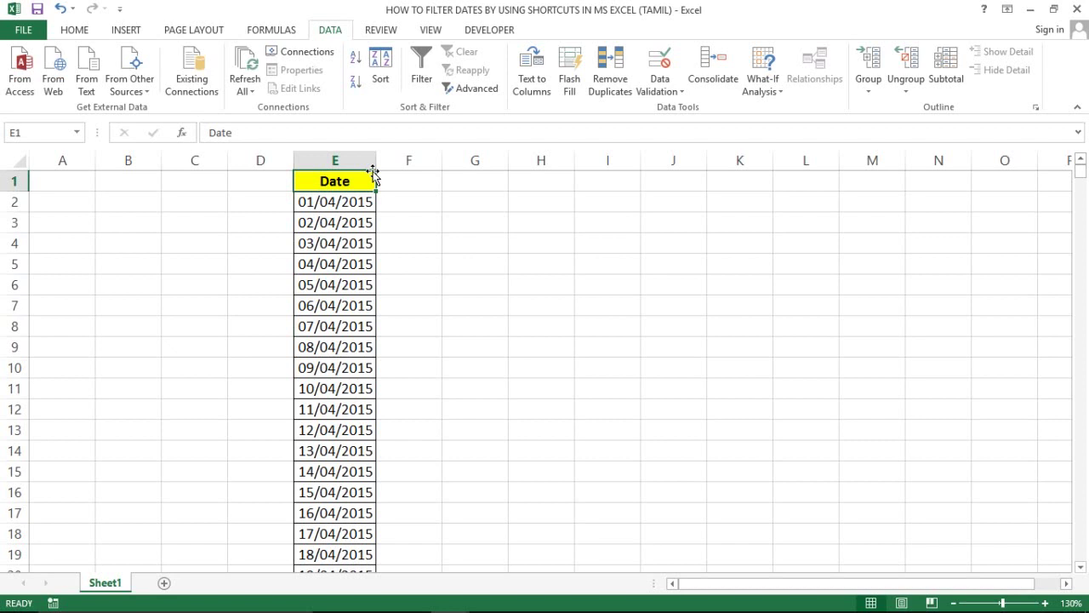
- Select the Date header cell and turn on filtering from the Data tab
click(464, 226)
click(327, 176)
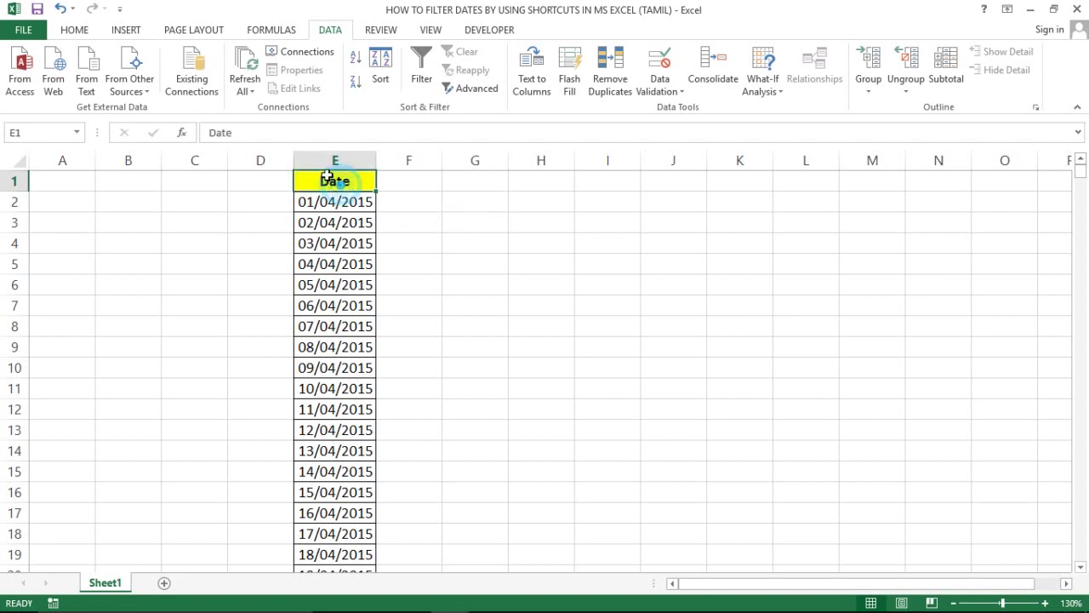
click(335, 161)
click(332, 185)
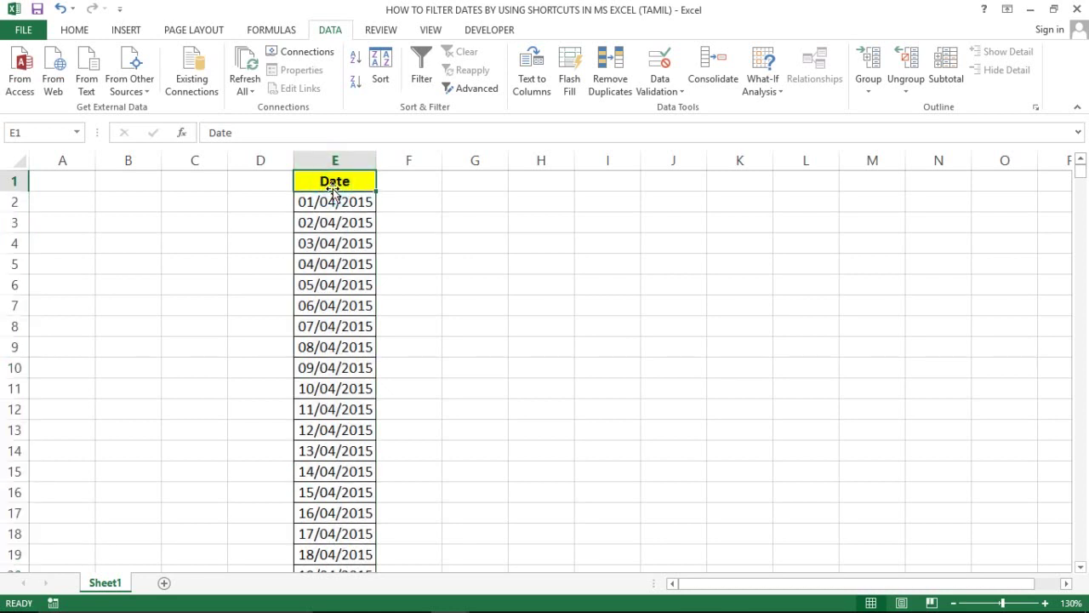
click(341, 182)
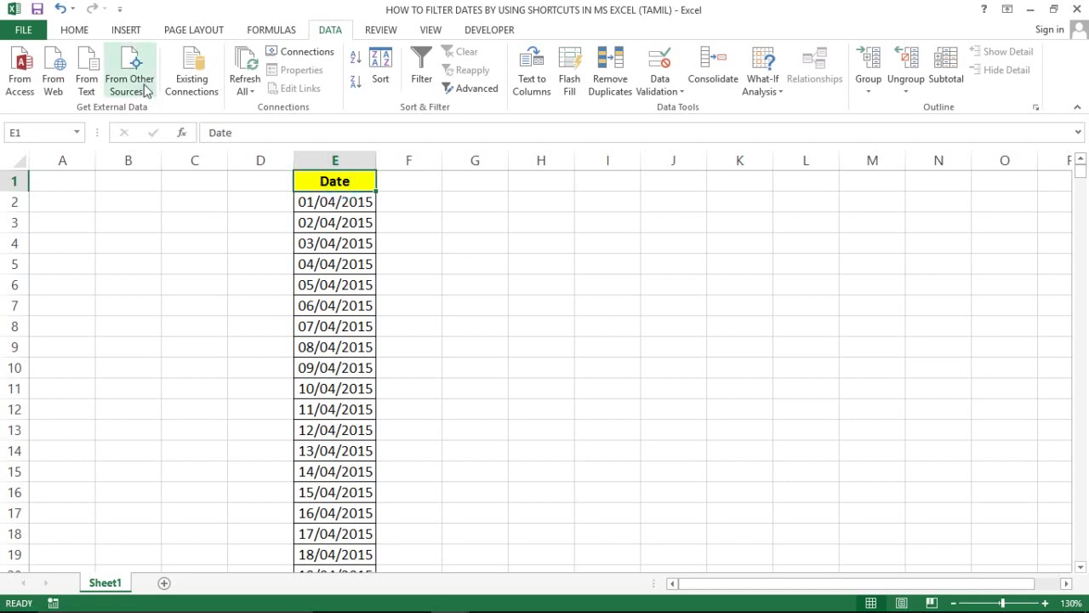
click(422, 66)
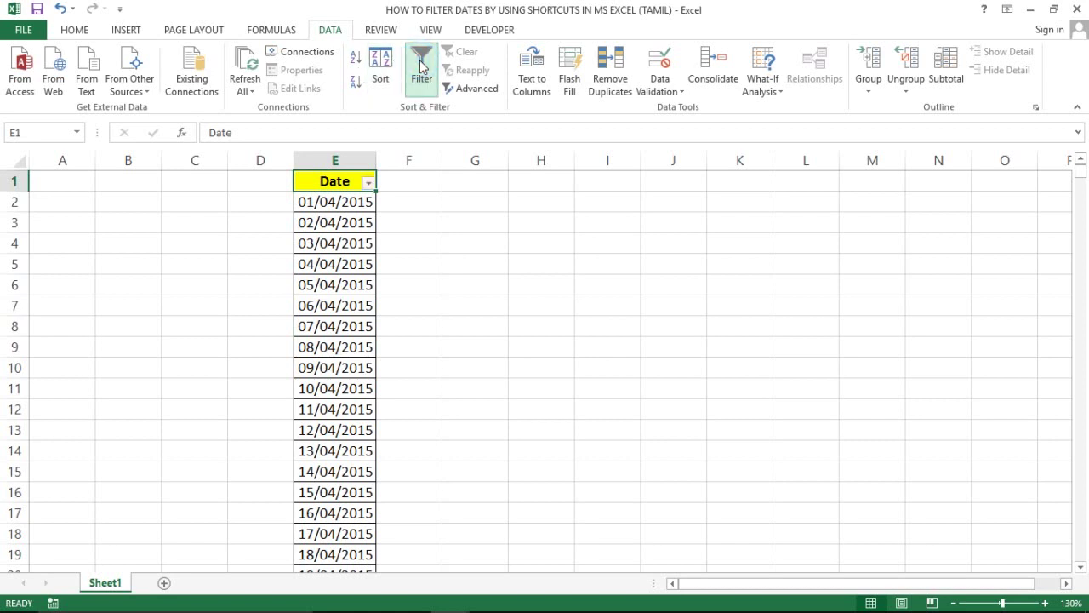
- In the Date filter list, untick (Select All) and browse 2019's months and January days
click(368, 183)
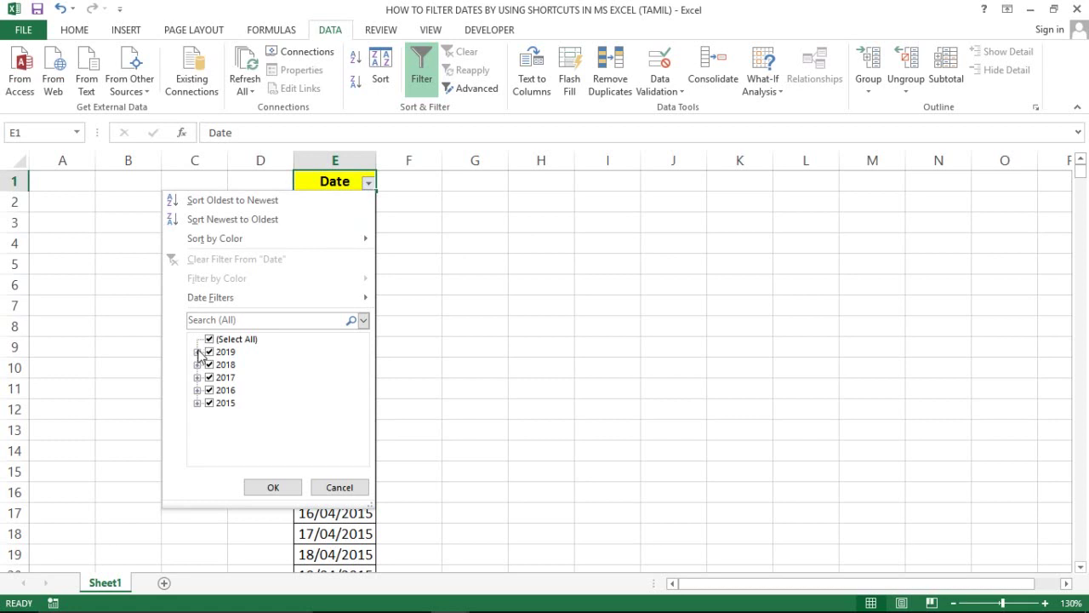
click(197, 351)
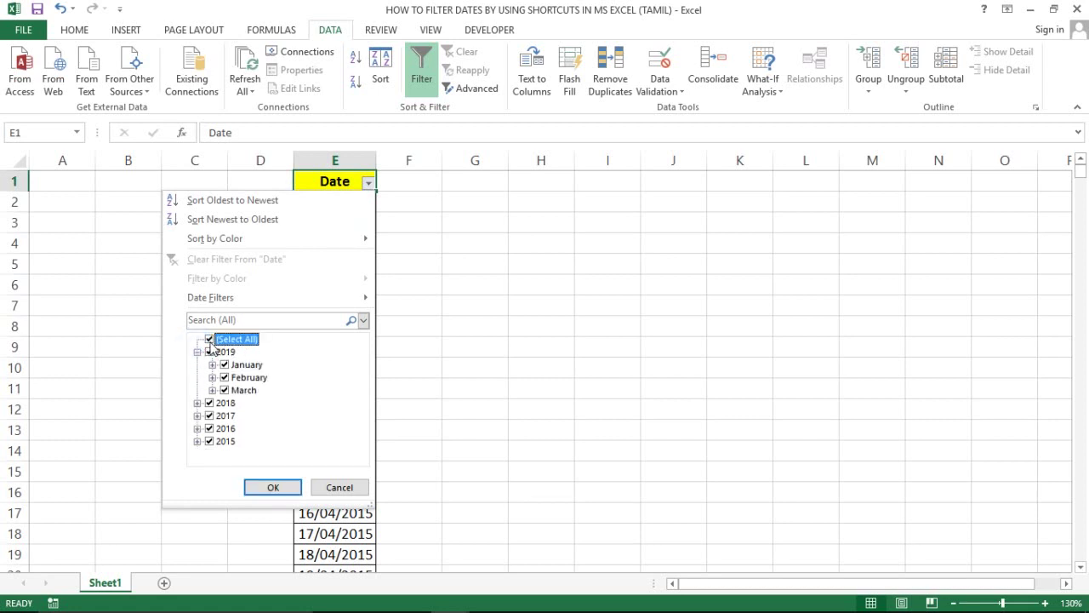
click(209, 340)
click(198, 351)
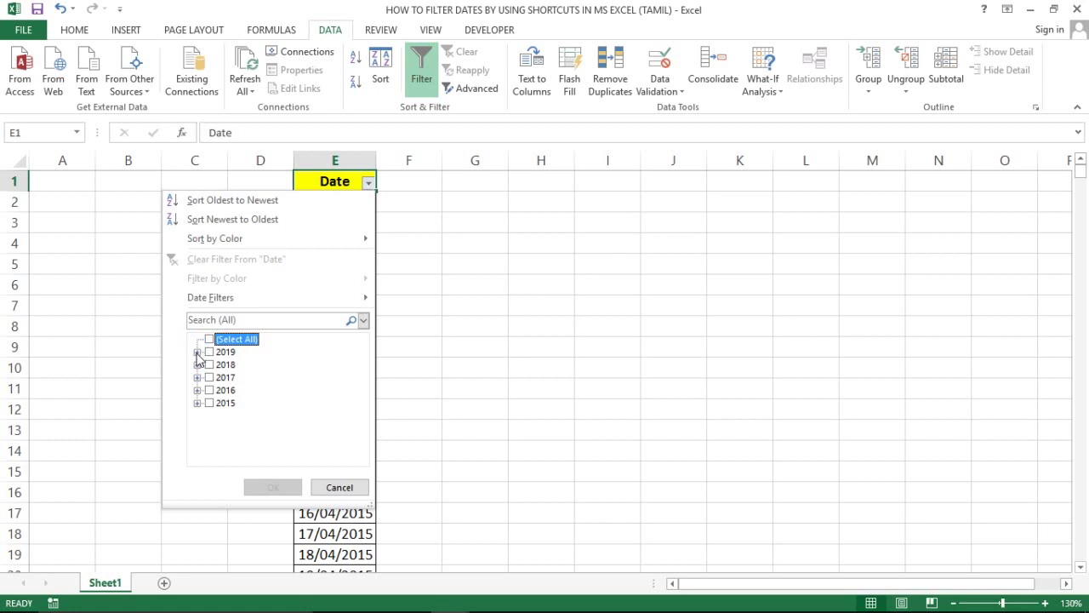
click(198, 352)
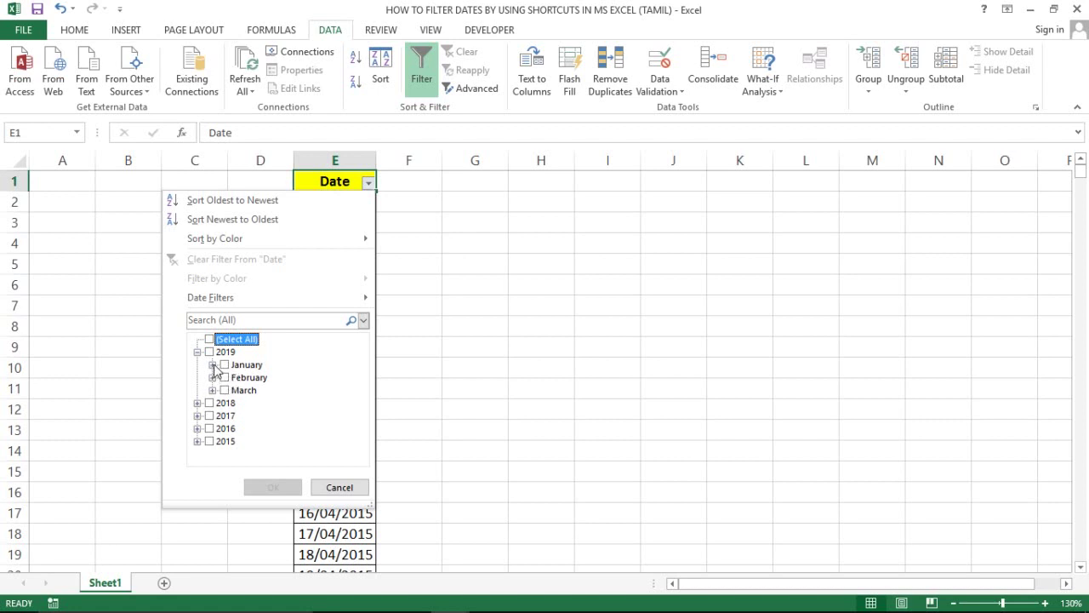
click(213, 364)
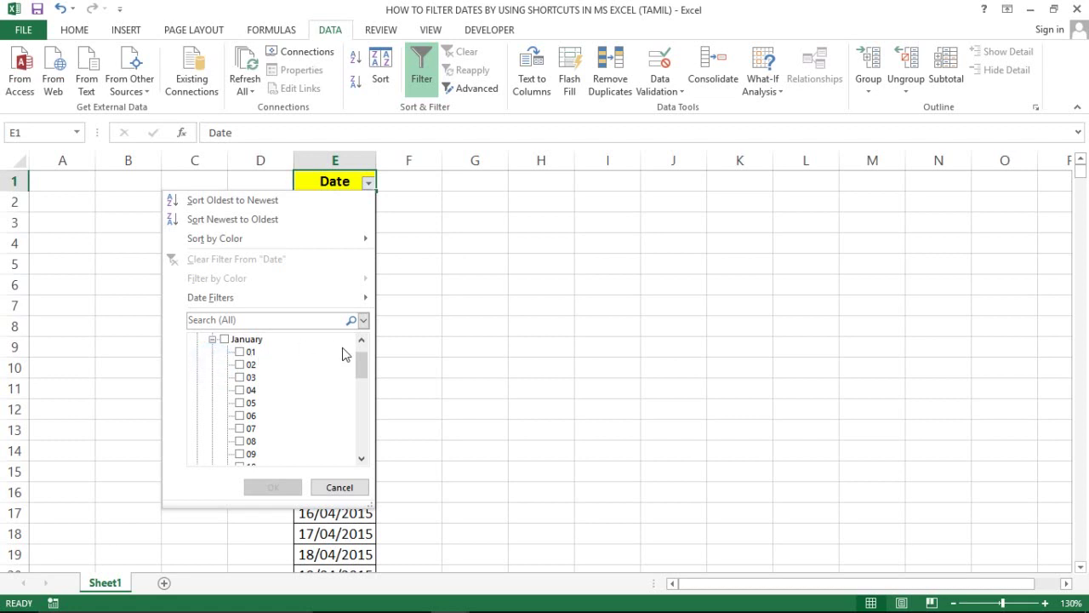
mouse_move(358, 365)
mouse_down()
mouse_move(367, 392)
mouse_move(362, 345)
mouse_up()
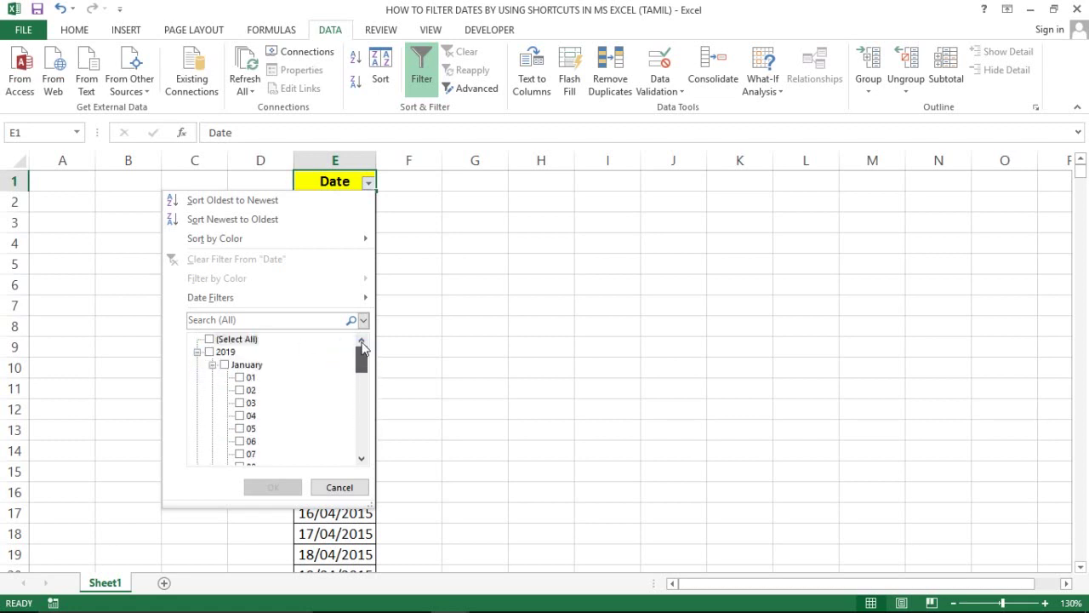
click(213, 364)
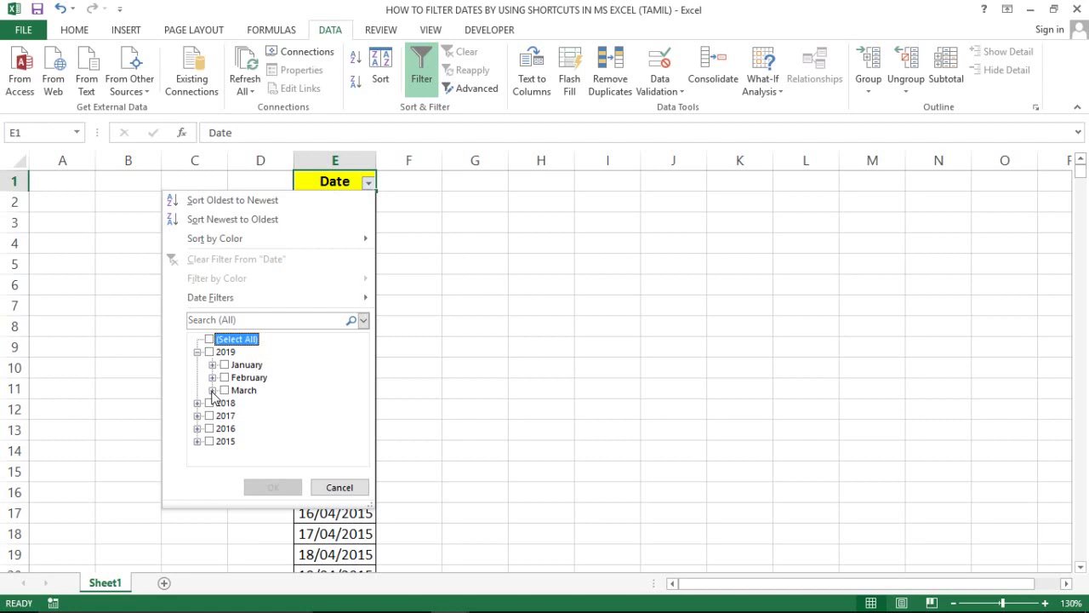
- Browse 2018's months and January days, then tick only the year 2018
click(198, 352)
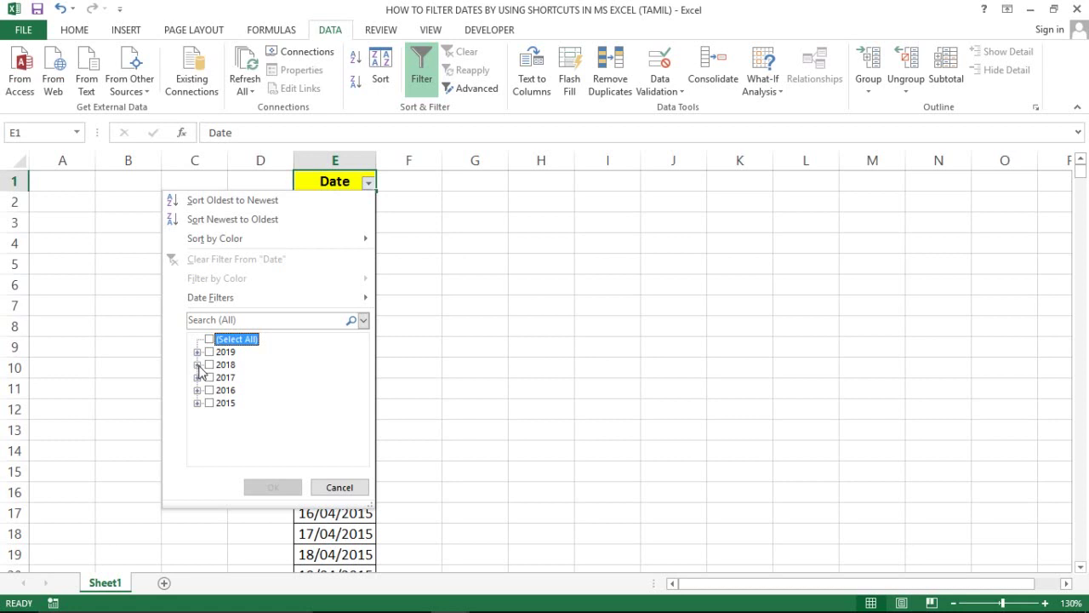
click(197, 364)
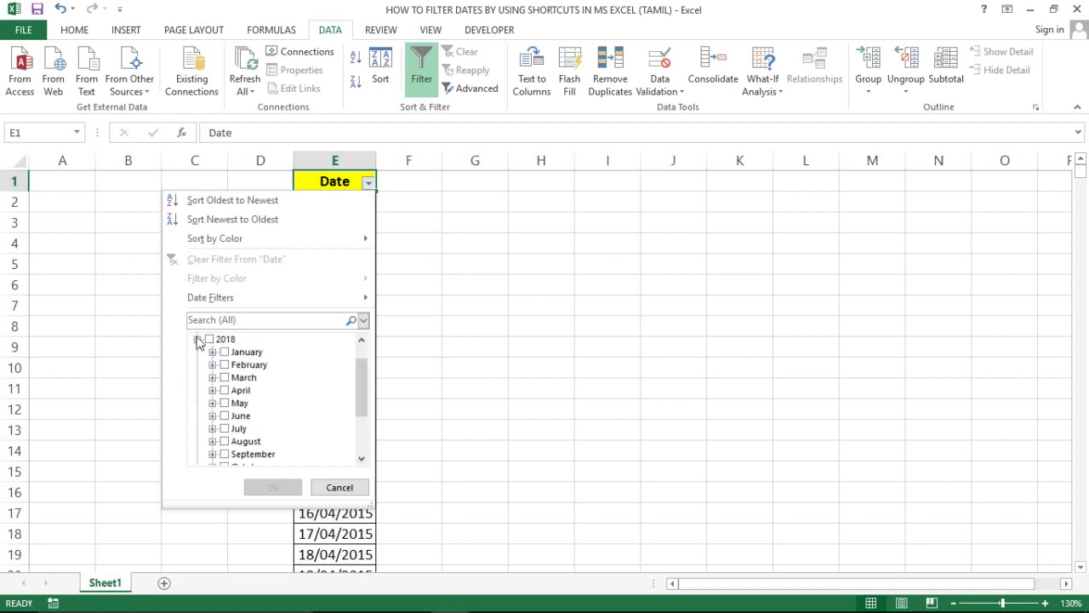
click(212, 351)
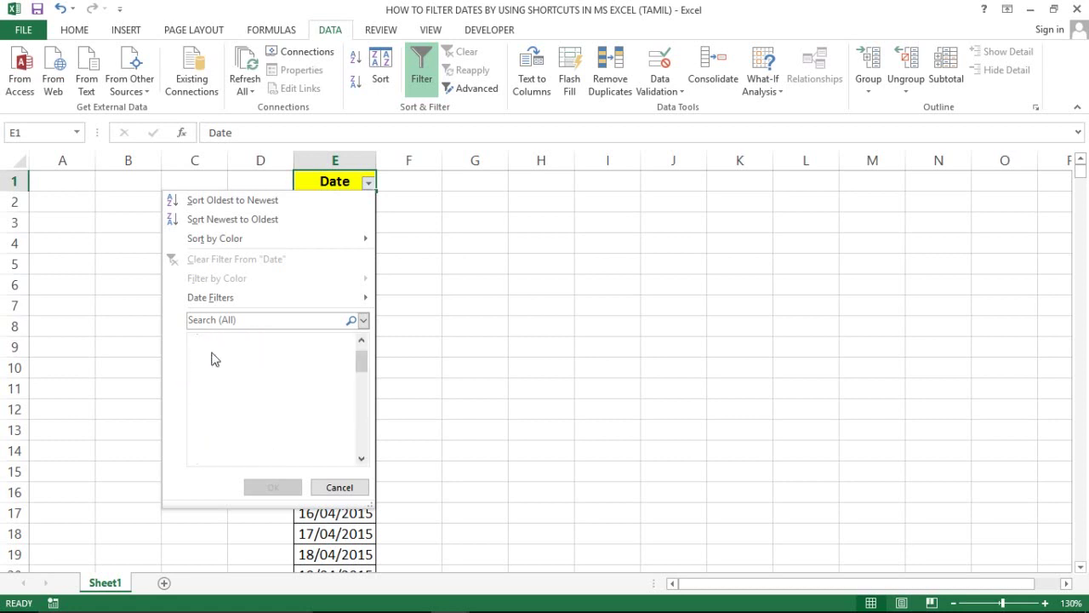
click(211, 340)
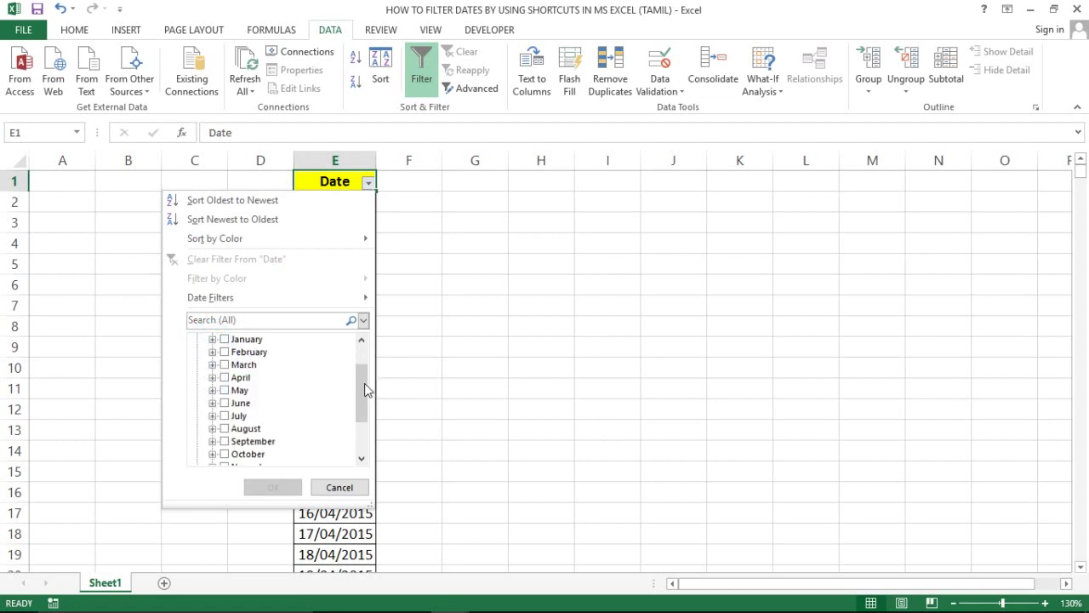
drag(366, 385, 365, 369)
click(197, 366)
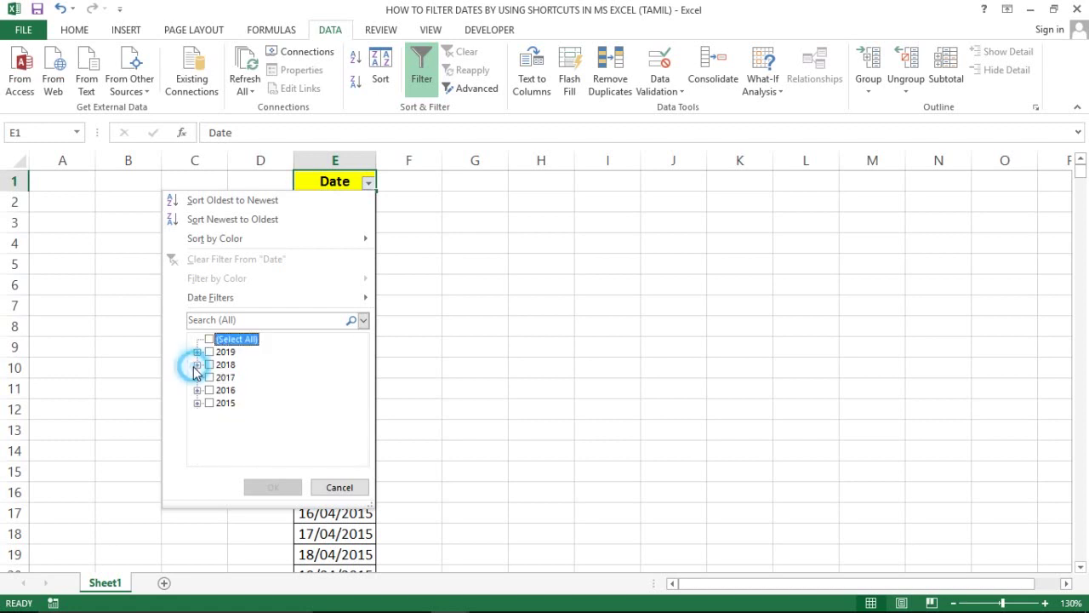
click(209, 365)
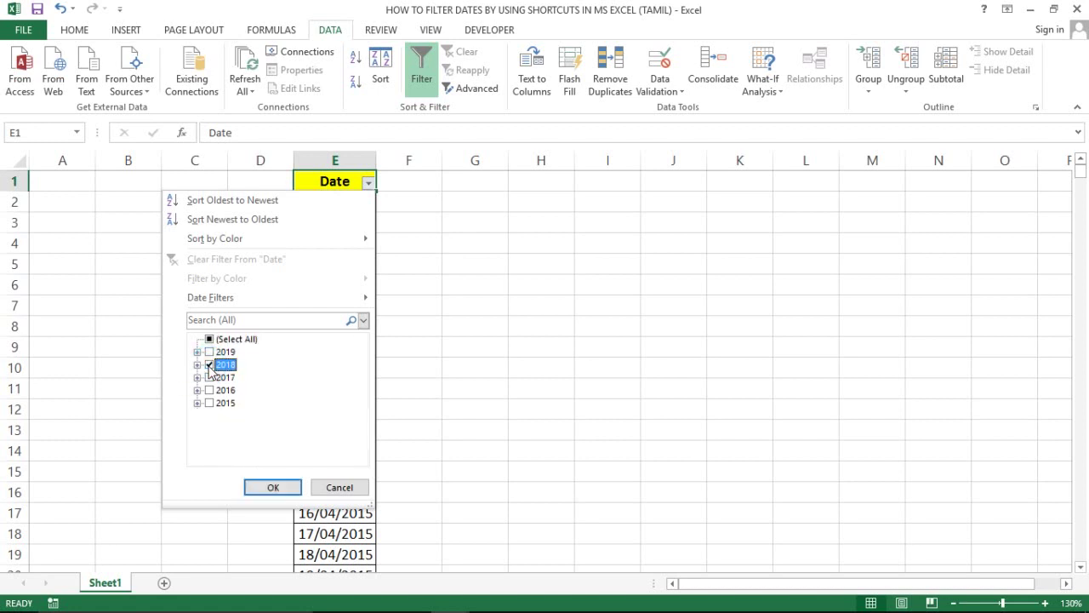
- Apply the 2018 filter, then narrow it to January 2018 only
click(268, 490)
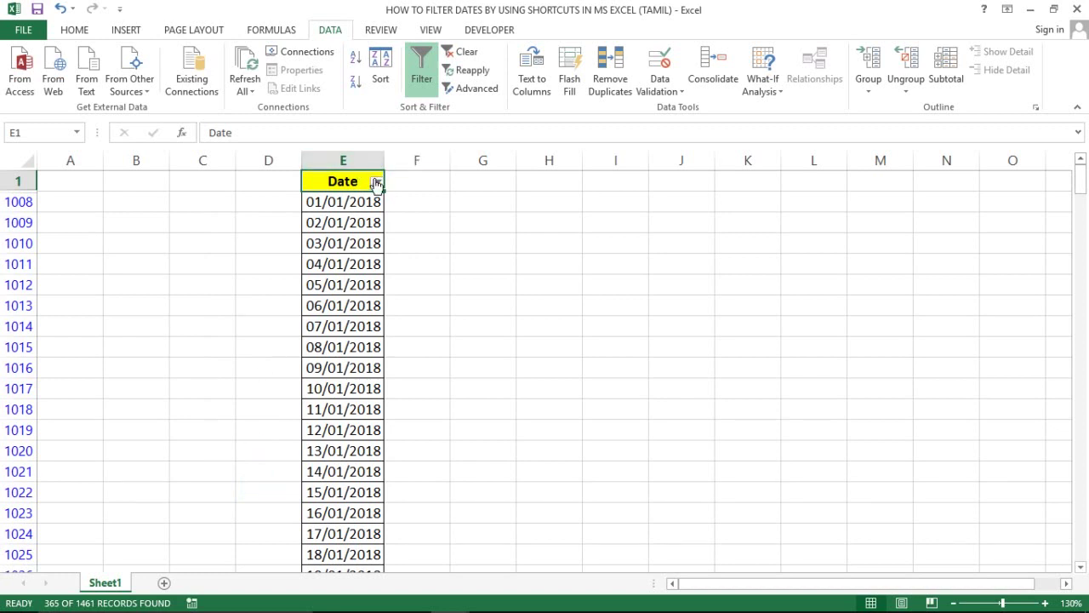
click(375, 180)
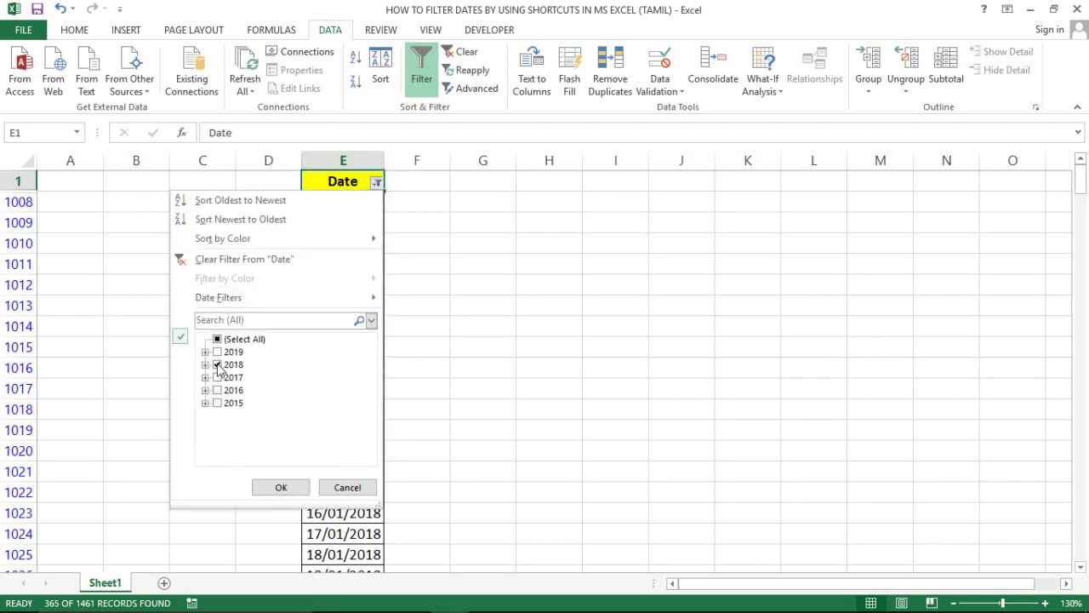
click(217, 365)
click(205, 366)
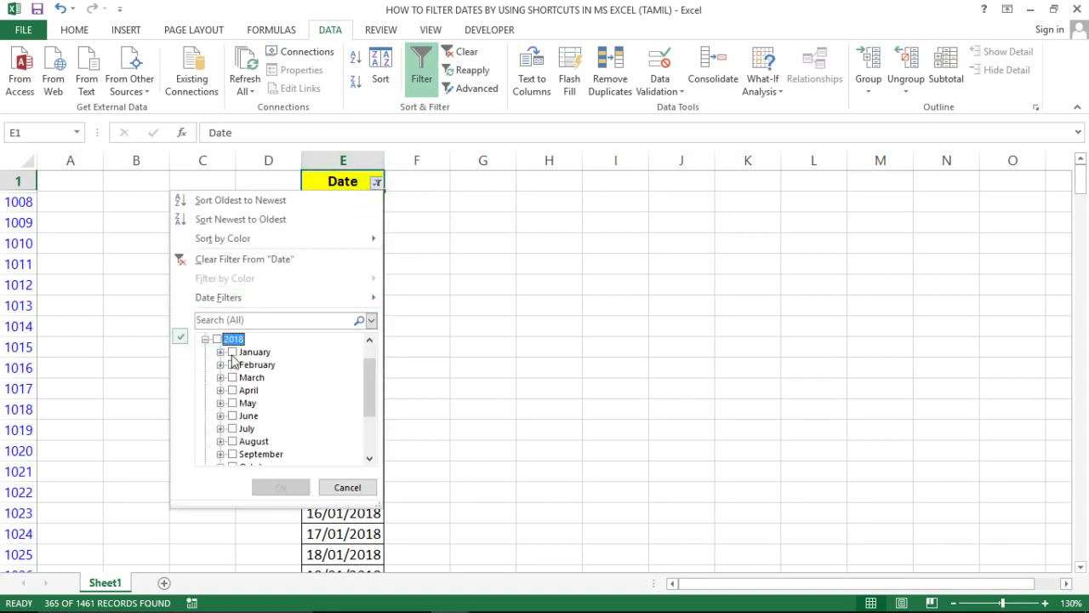
click(232, 352)
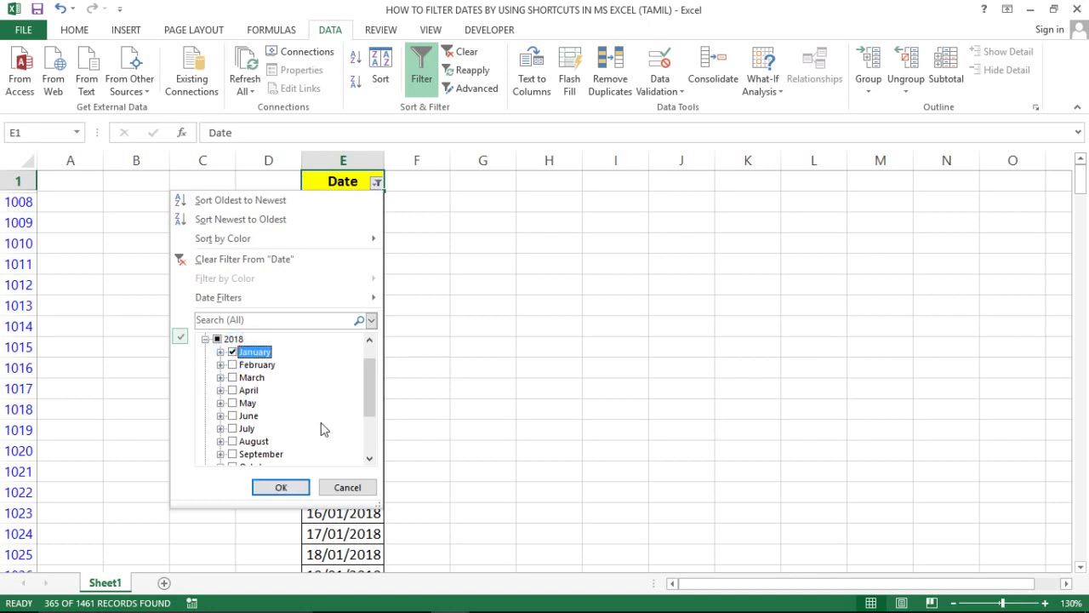
click(282, 487)
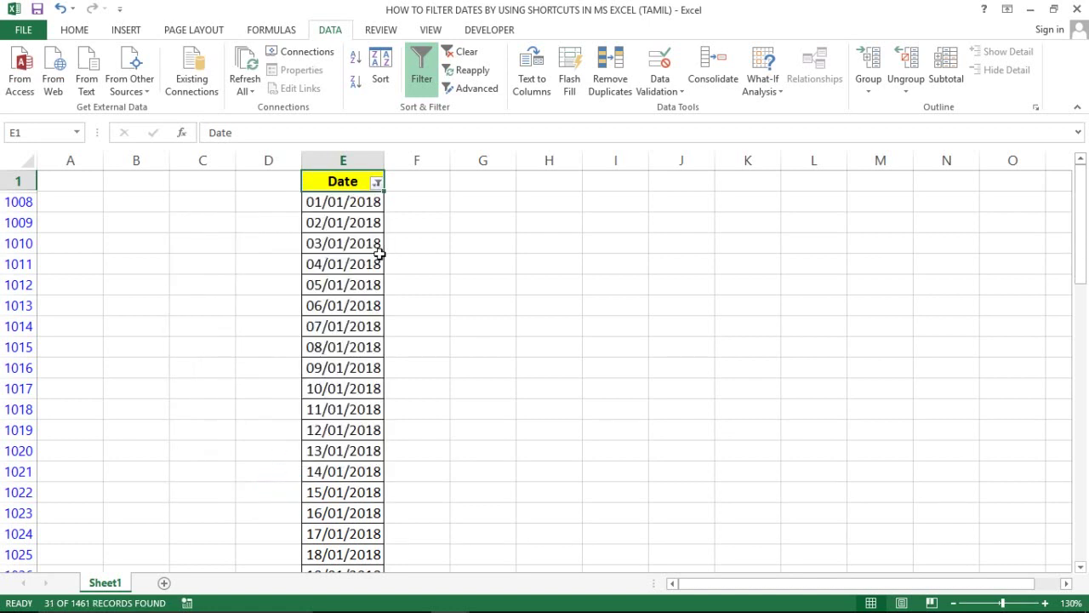
- Reopen the Date filter, try unticking January and ticking 2015, then cancel without changes
click(379, 185)
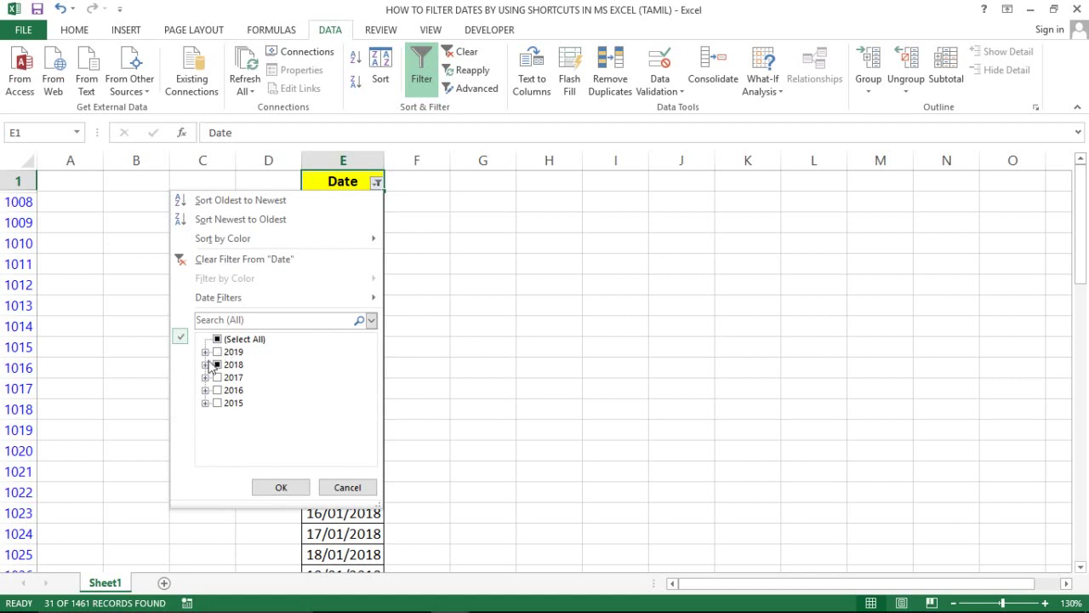
click(205, 364)
click(233, 353)
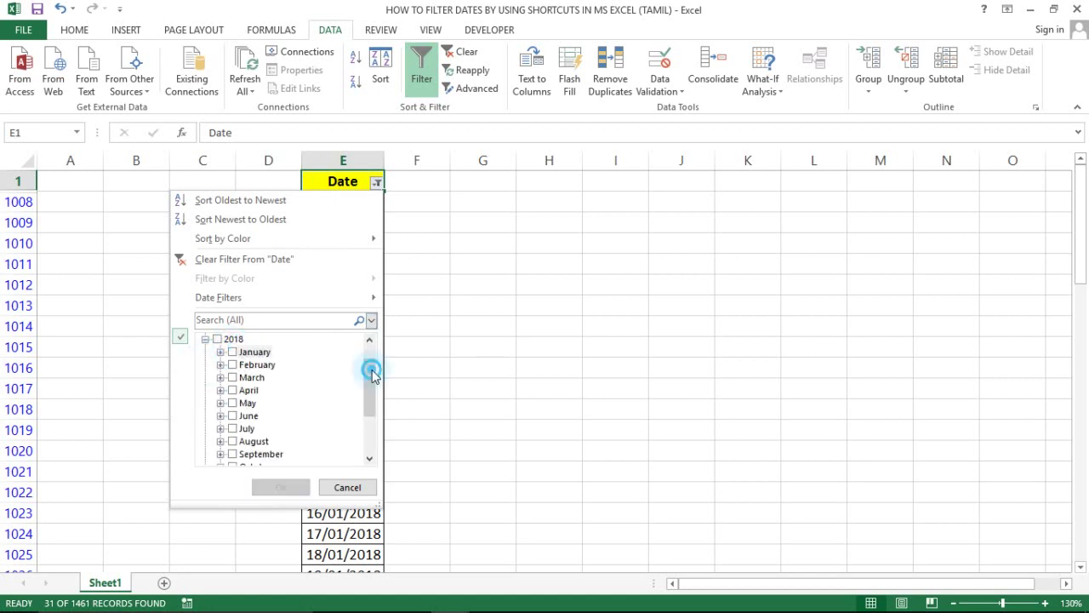
mouse_move(371, 372)
mouse_down()
mouse_move(375, 406)
mouse_move(368, 366)
mouse_up()
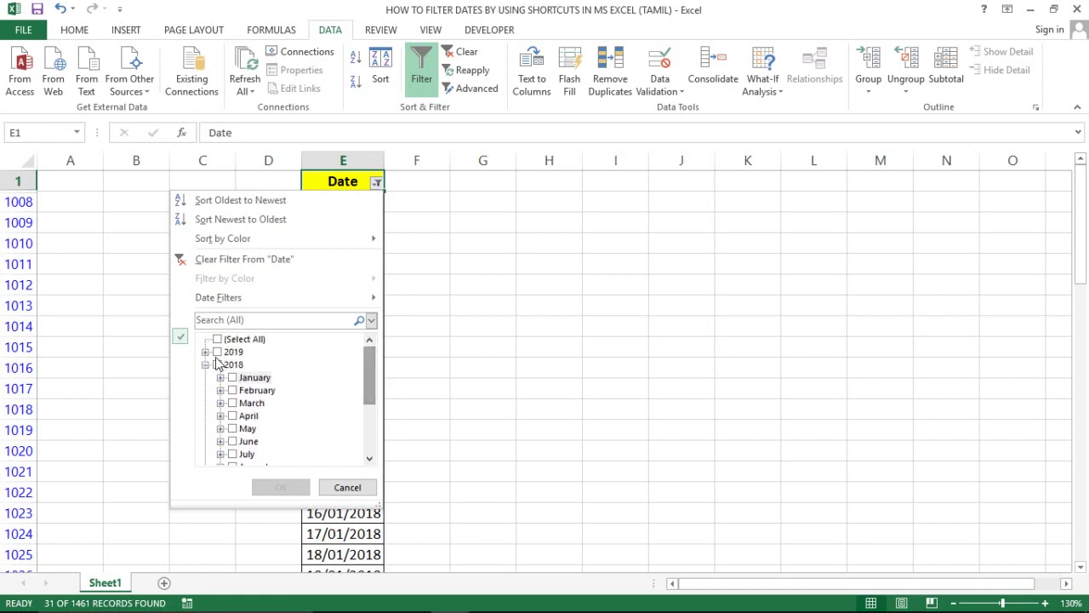
click(205, 364)
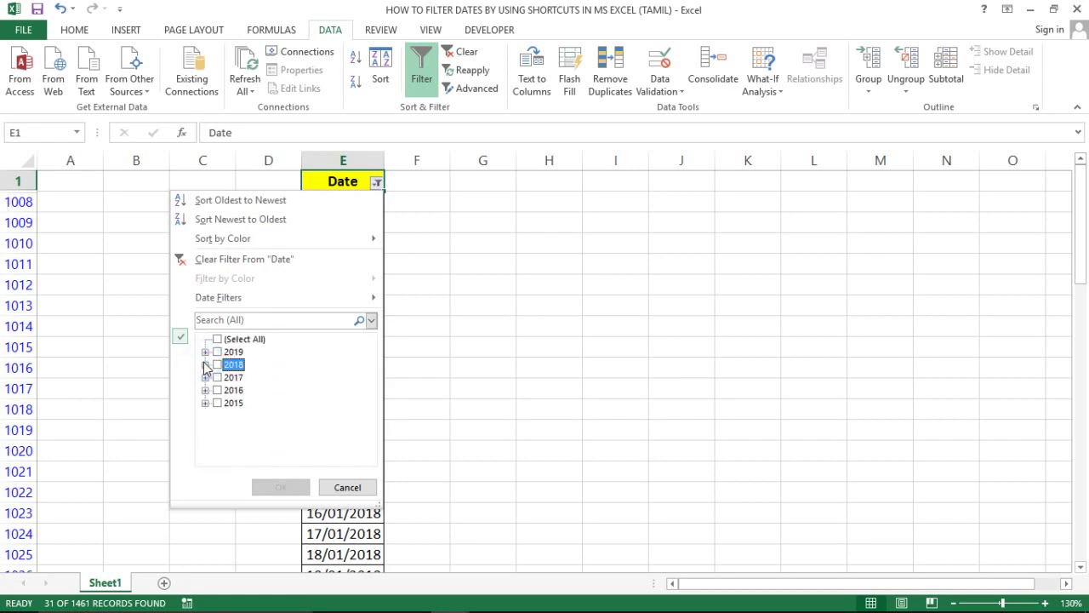
click(217, 403)
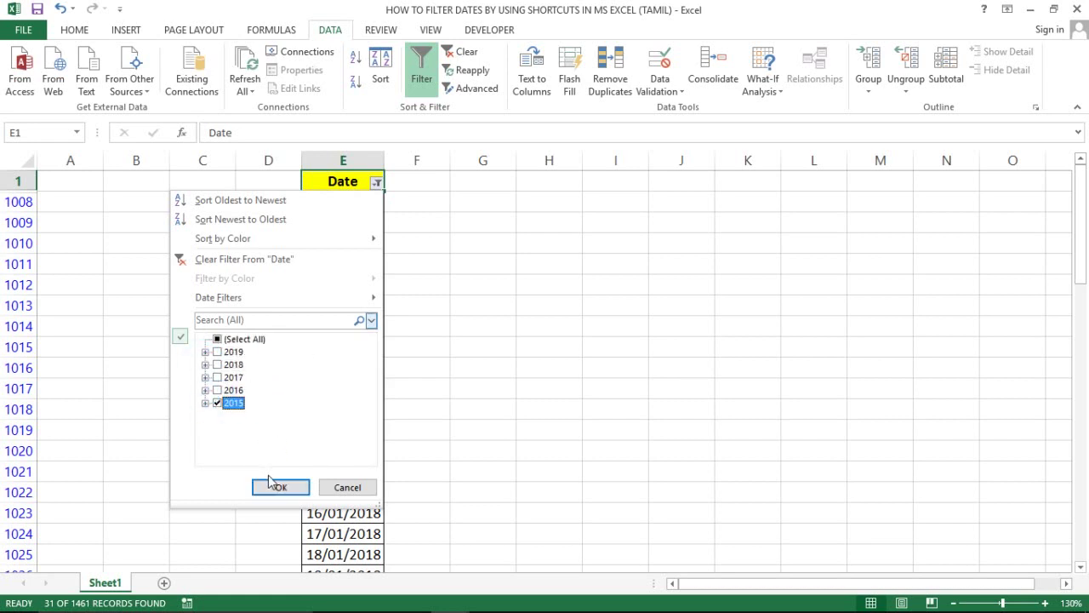
click(217, 404)
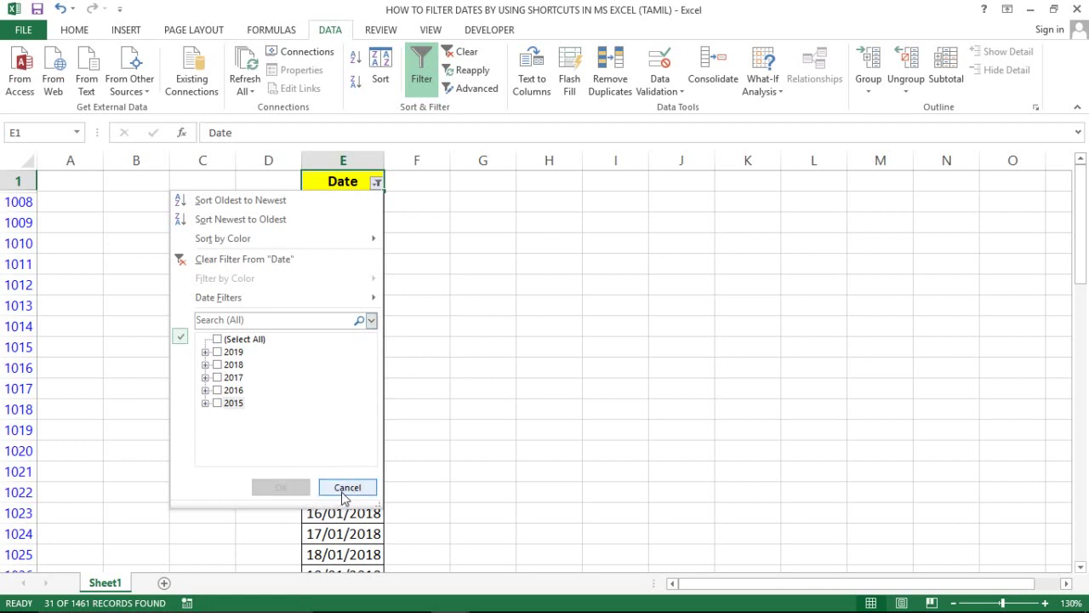
click(345, 496)
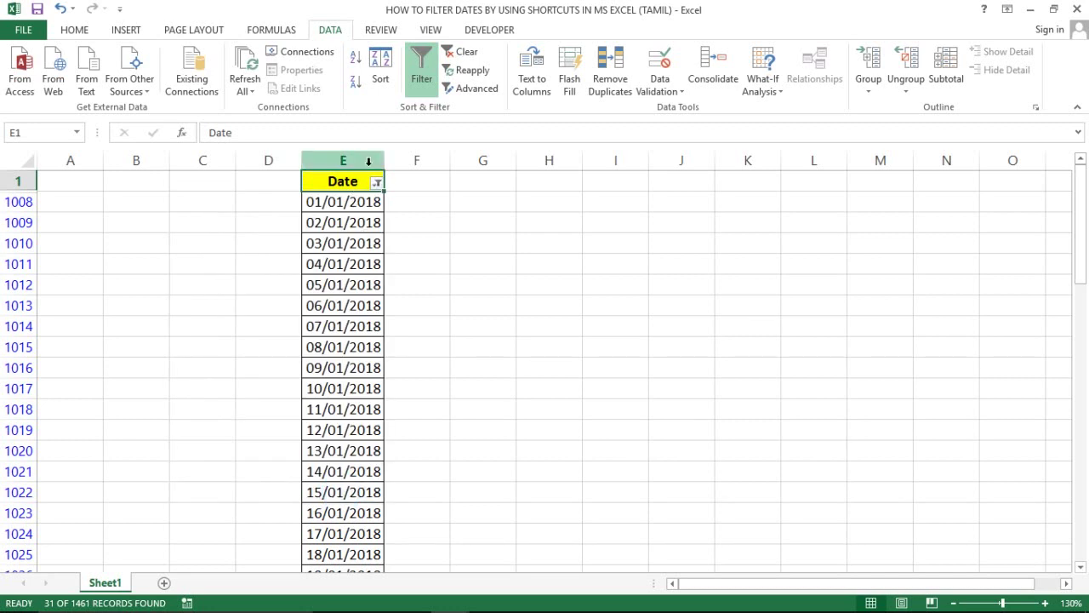
- Remove the old filter, select E1, re-enable AutoFilter with Ctrl+Shift+L, and open the Date list
click(422, 79)
click(387, 220)
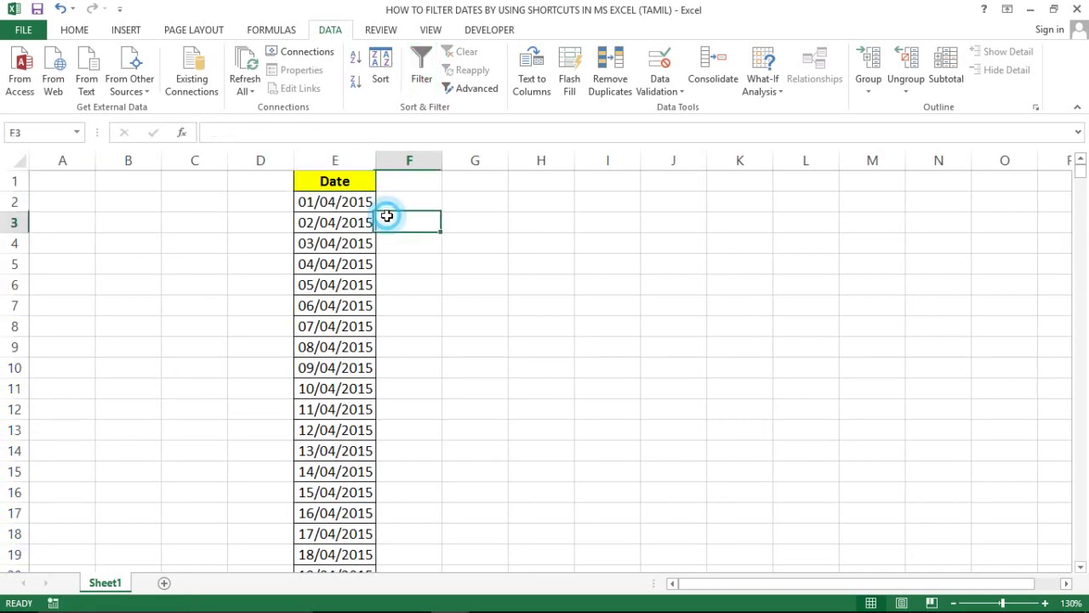
click(323, 187)
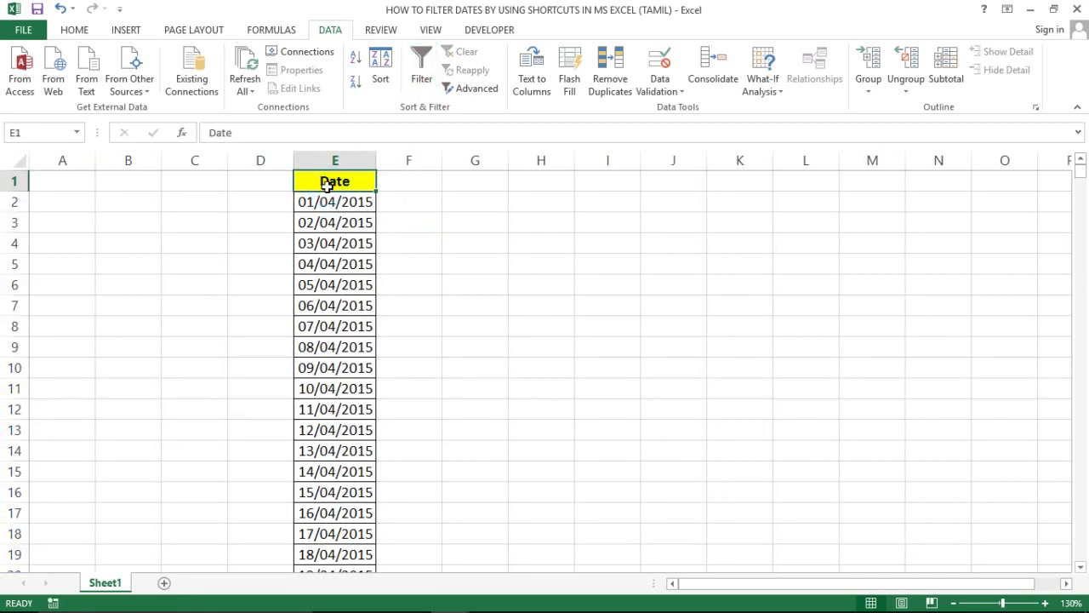
click(406, 197)
click(344, 199)
click(341, 181)
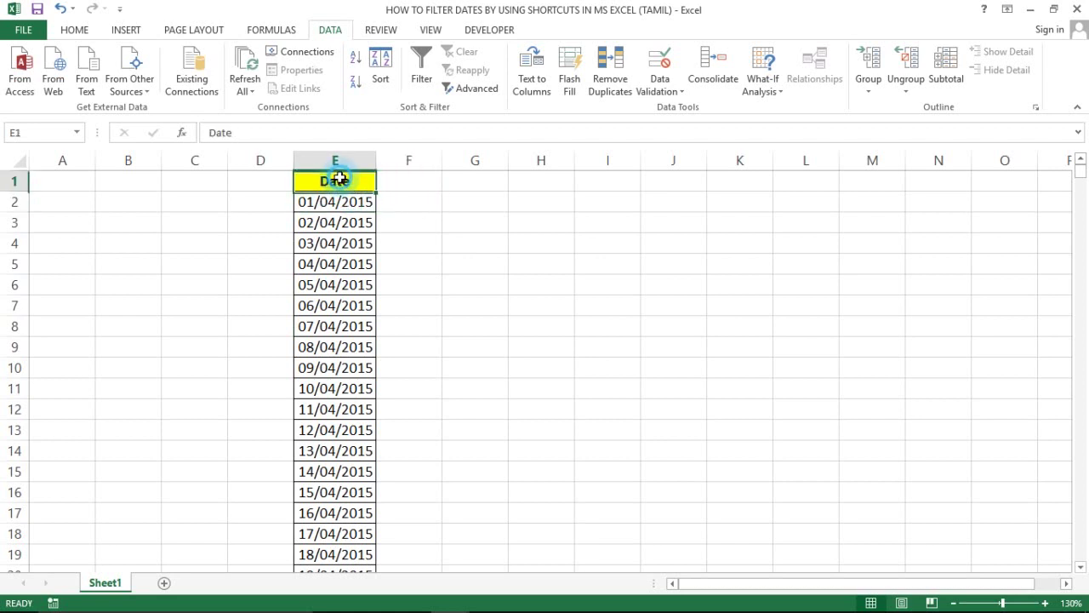
key(ctrl+shift+l)
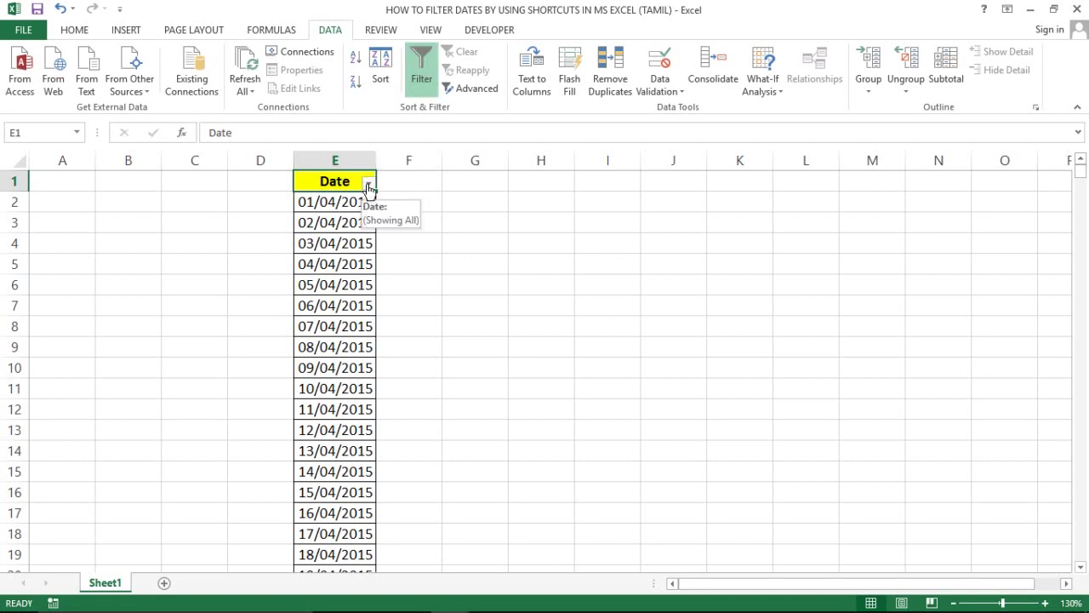
click(368, 184)
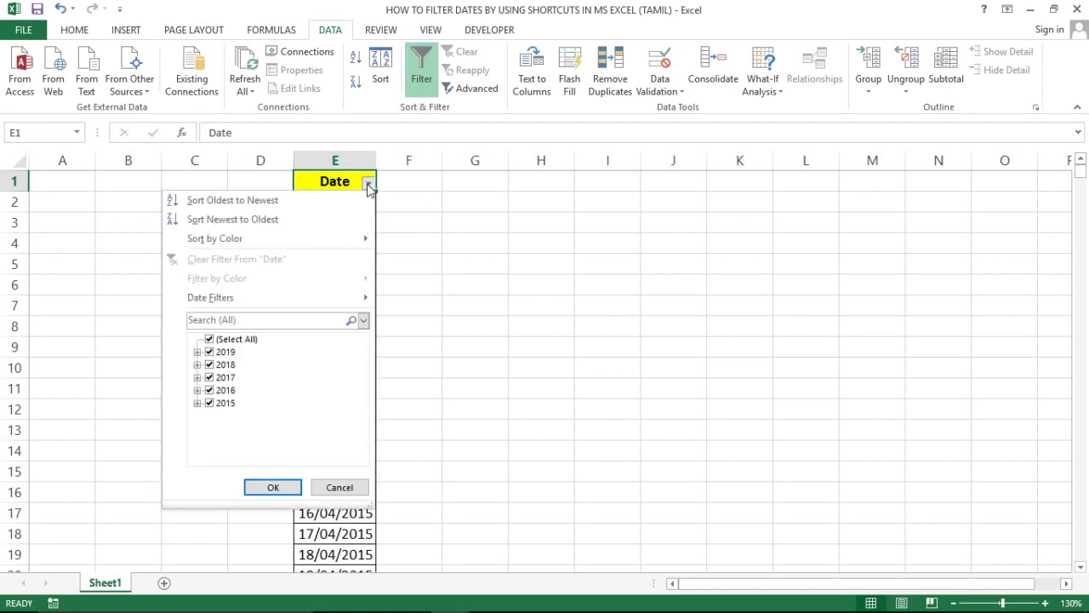
- Step through the filter menu options and dismiss the search-mode choices
key(Down)
key(Down)
key(Down)
key(Down)
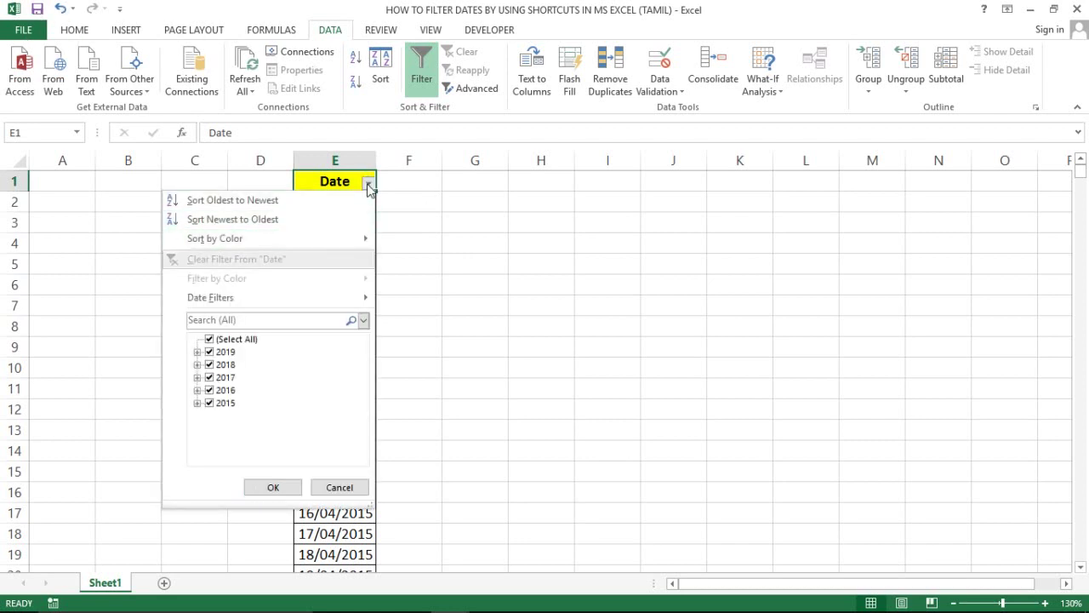
key(Down)
key(Down)
key(Down)
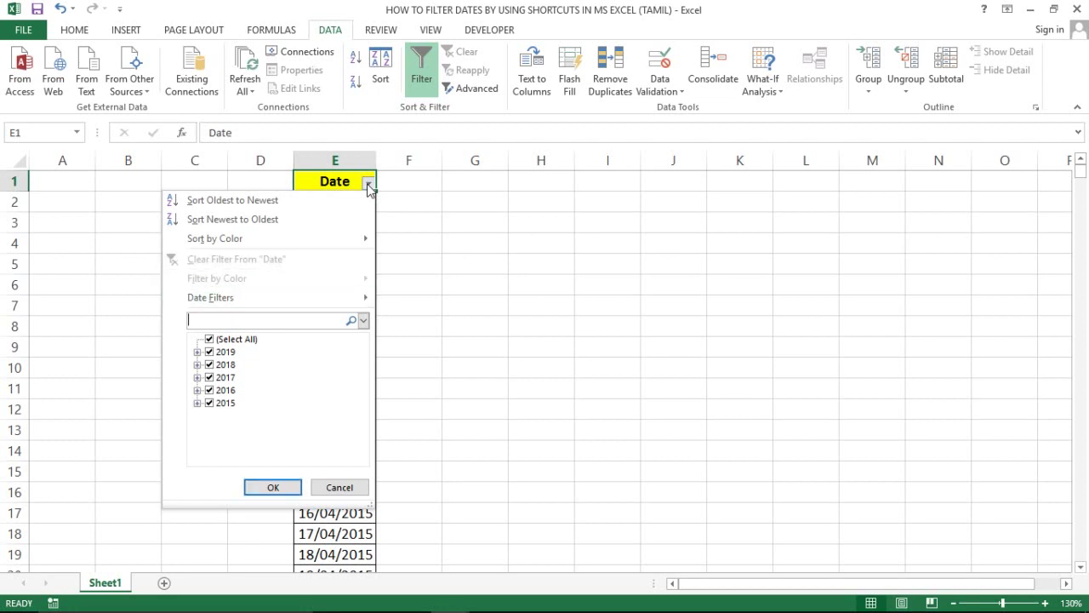
key(Down)
key(Return)
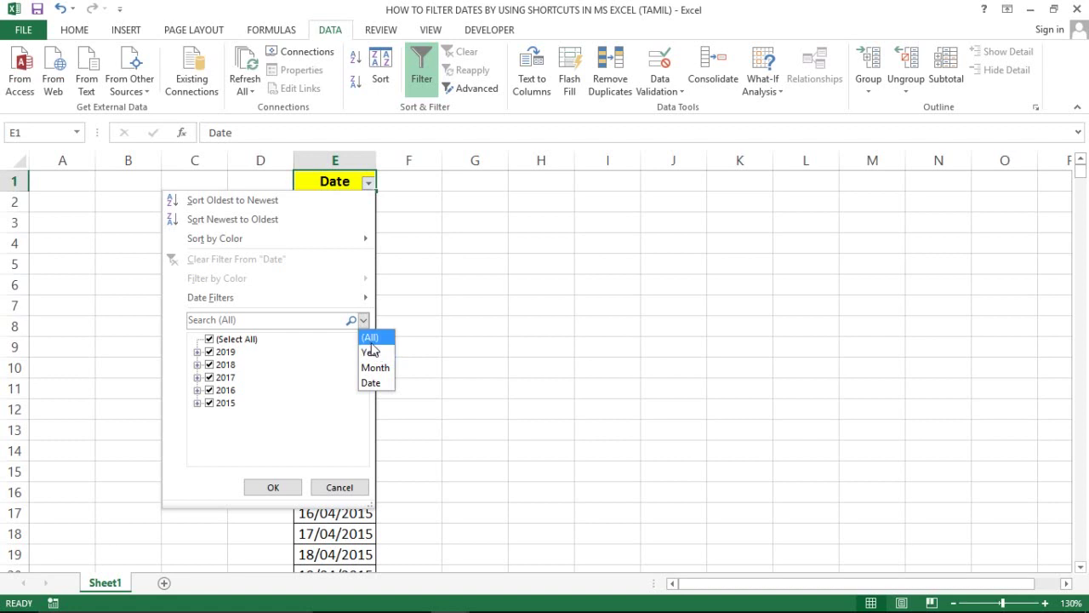
key(Escape)
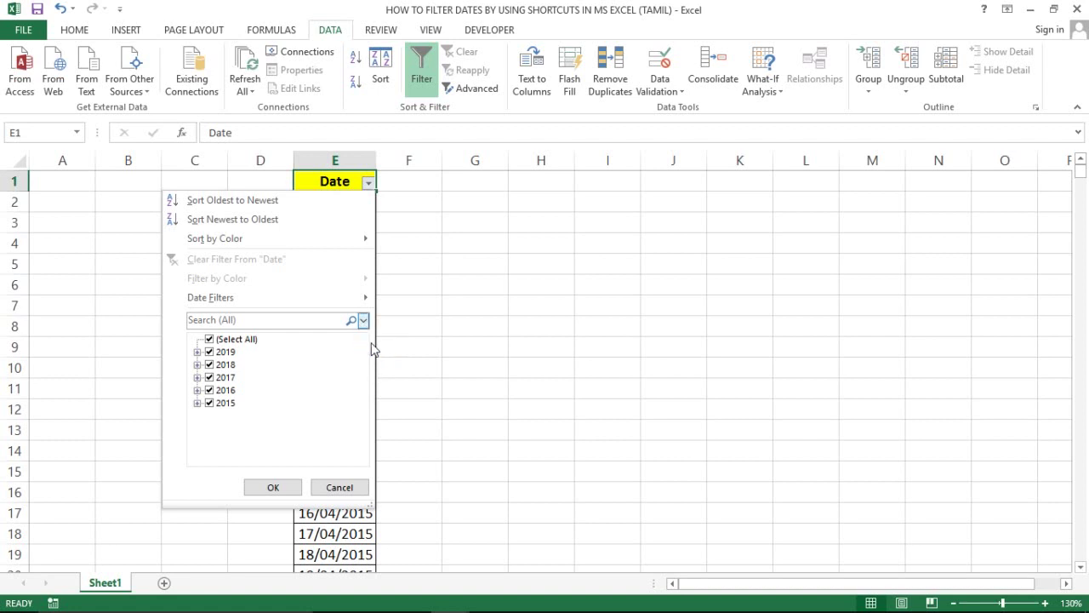
- Move keyboard focus into the year list, settling between (Select All) and 2019
key(Tab)
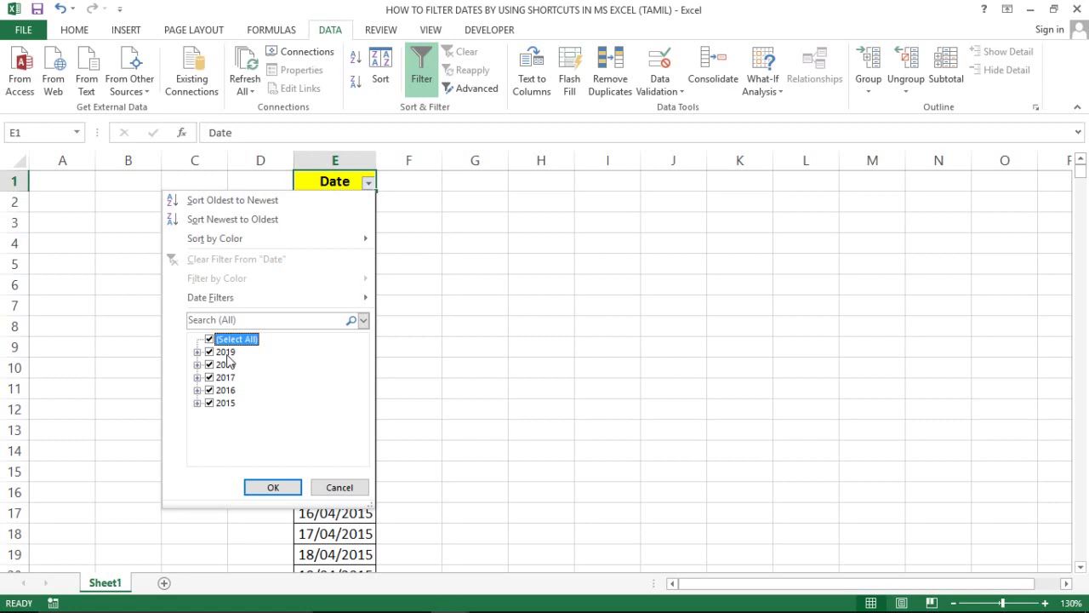
key(Down)
key(Down)
key(Down)
key(Up)
key(Up)
key(Up)
key(Down)
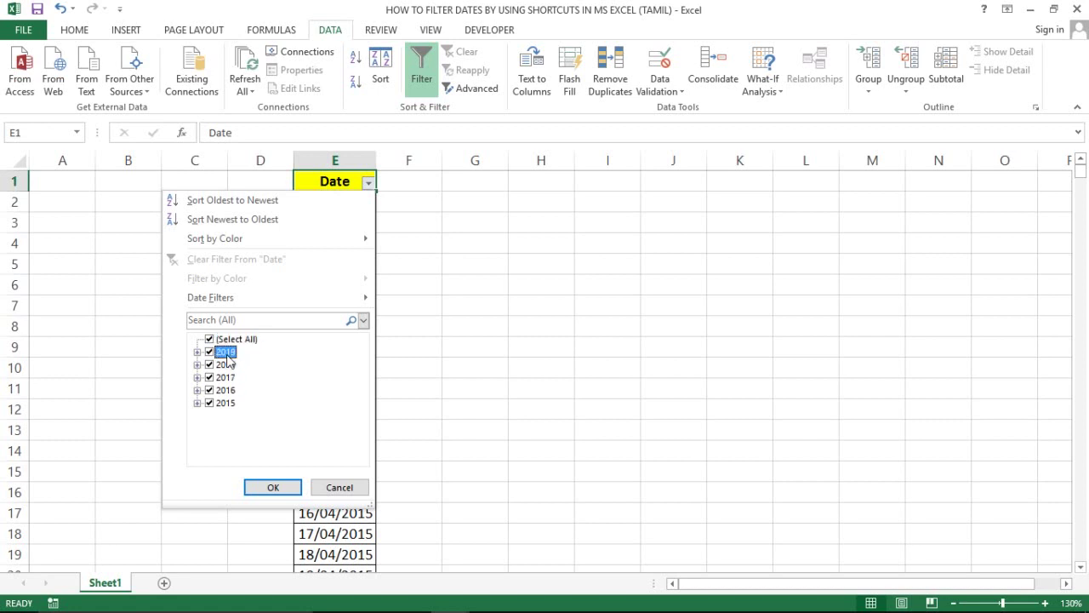
key(Down)
key(Down)
key(Down)
key(Up)
key(Up)
key(Up)
key(Up)
key(Up)
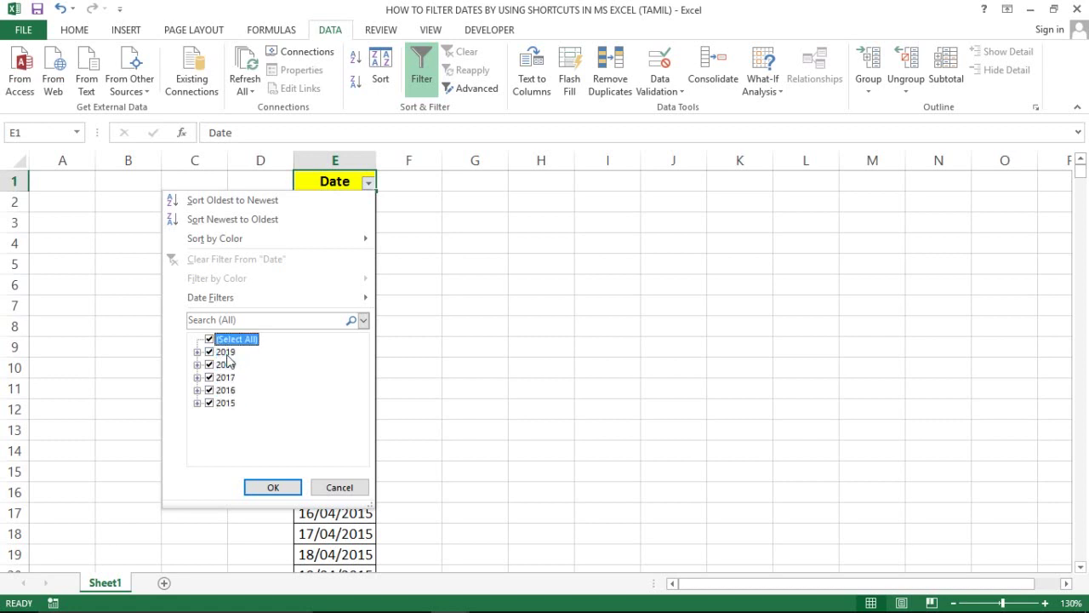
key(Down)
key(Up)
key(Down)
key(Up)
key(Down)
key(Up)
key(Down)
key(Up)
key(Down)
key(Up)
key(Down)
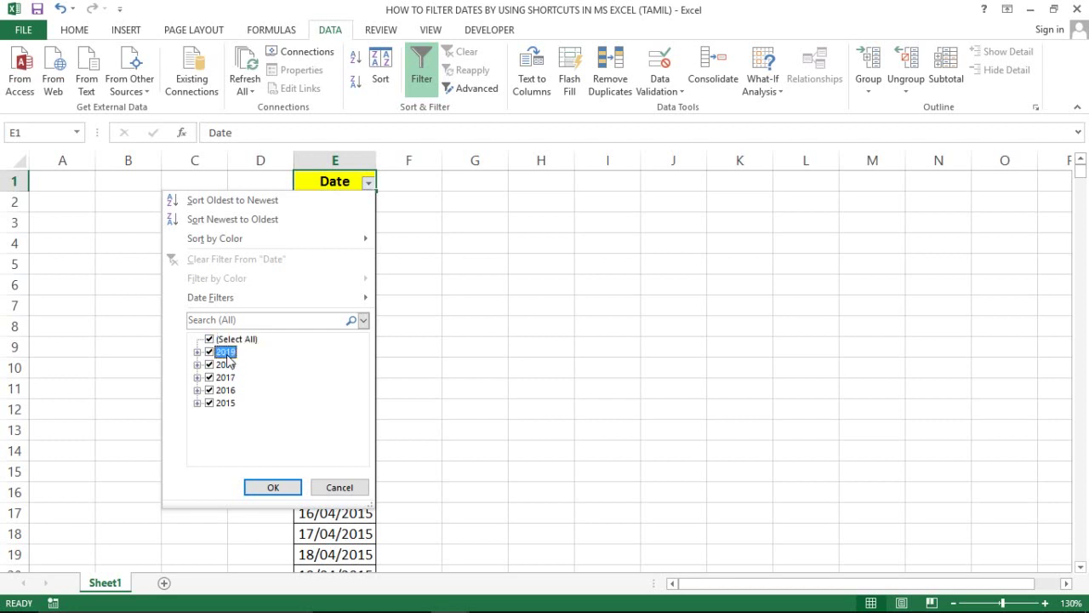
key(Up)
key(Down)
key(Up)
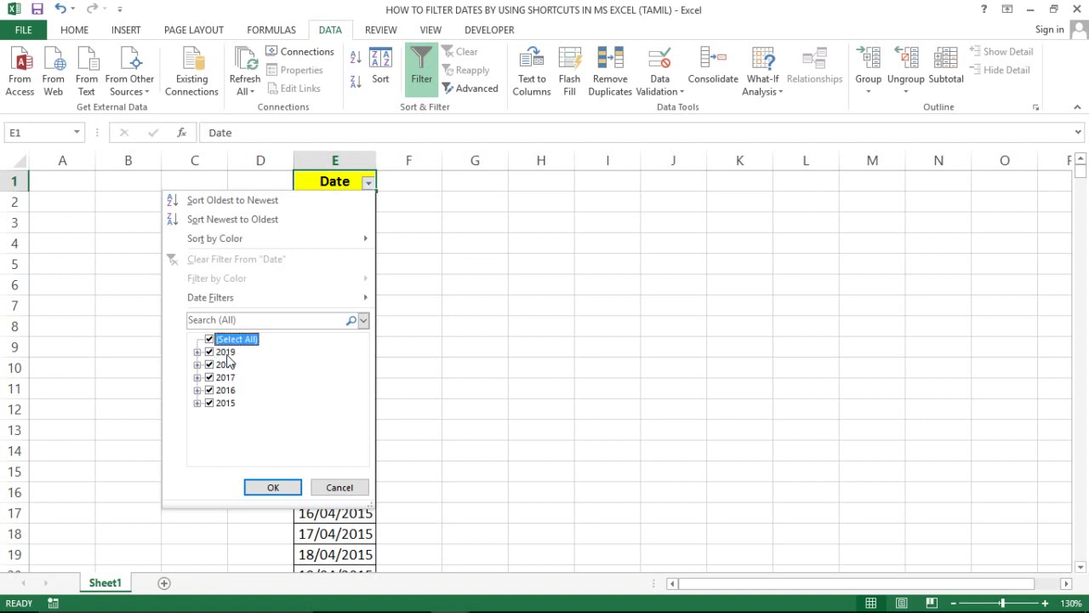
- Untick (Select All) with Space, then test-tick and untick 2019 and 2015
key(space)
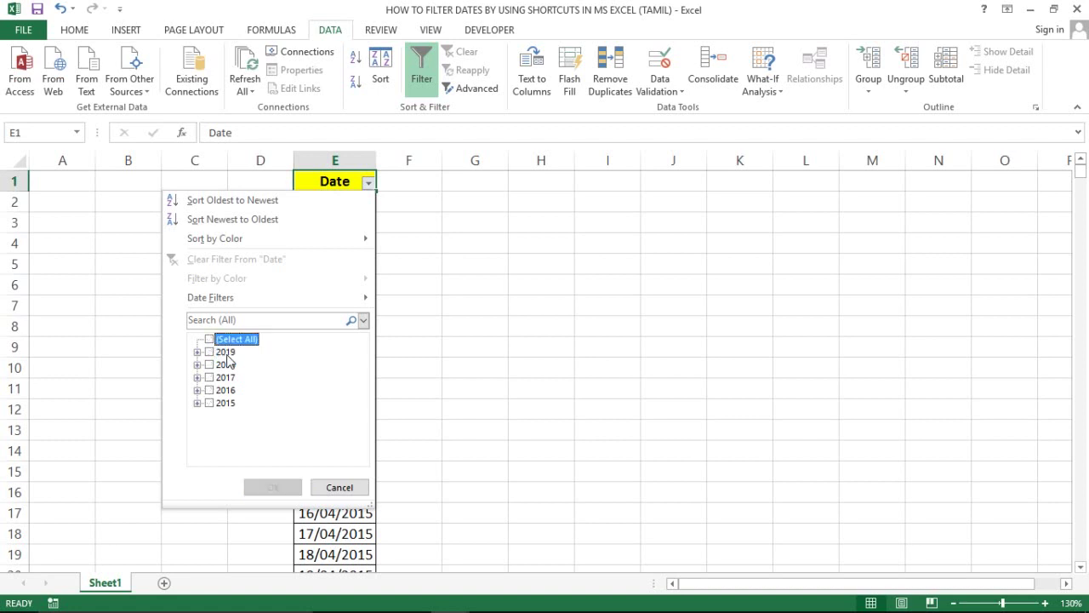
key(Down)
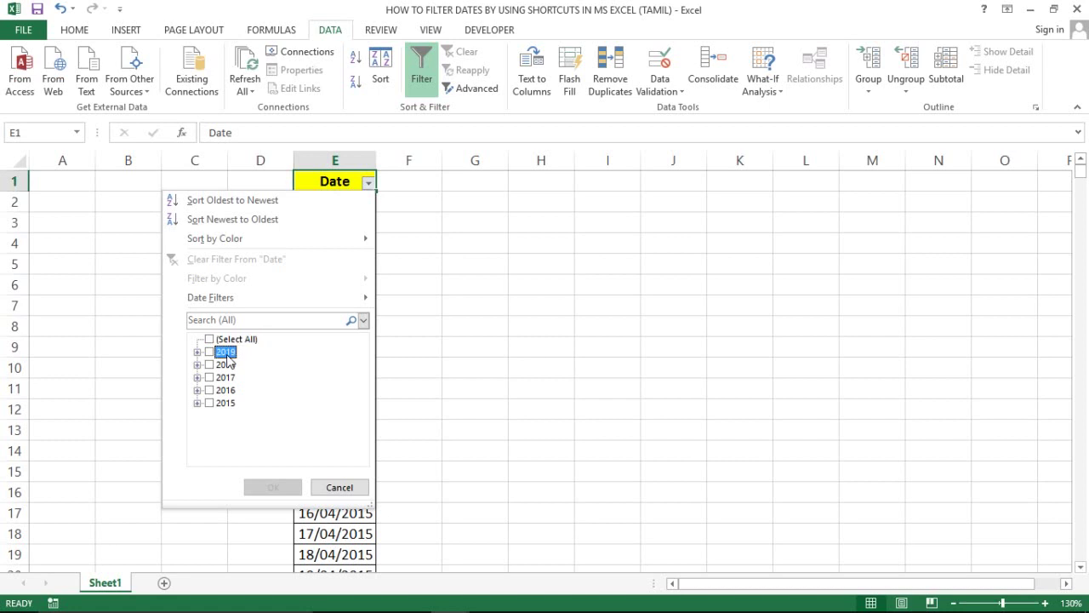
key(space)
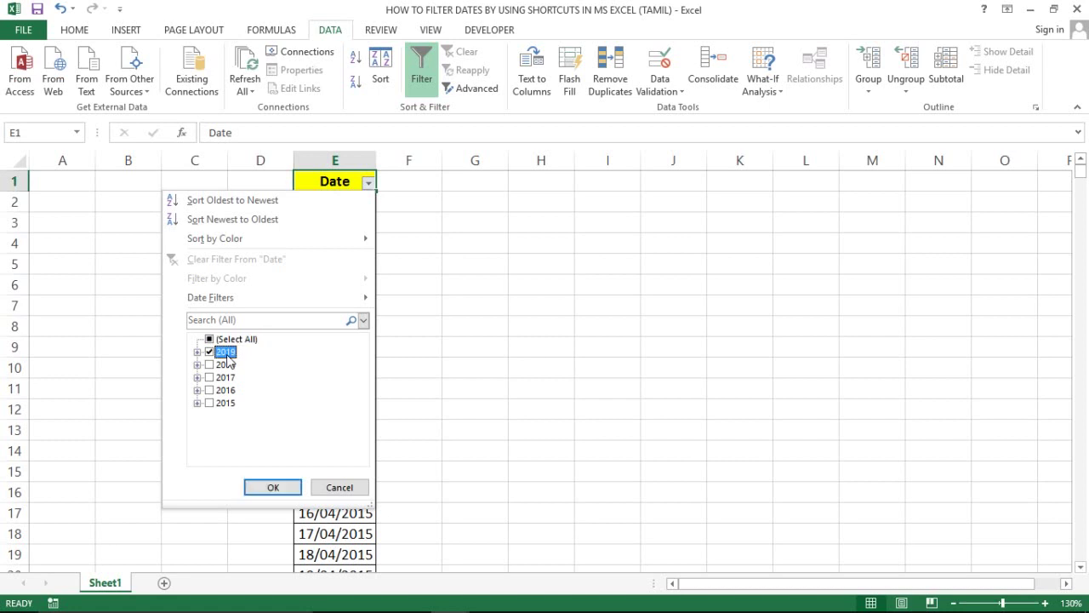
key(space)
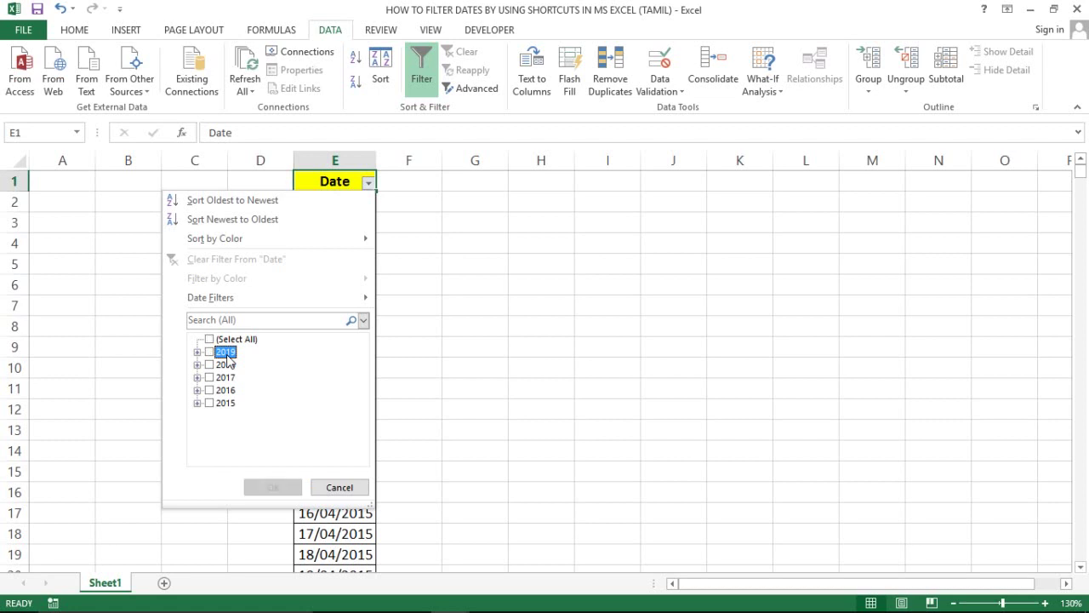
key(Down)
key(Down)
key(Down)
key(Down)
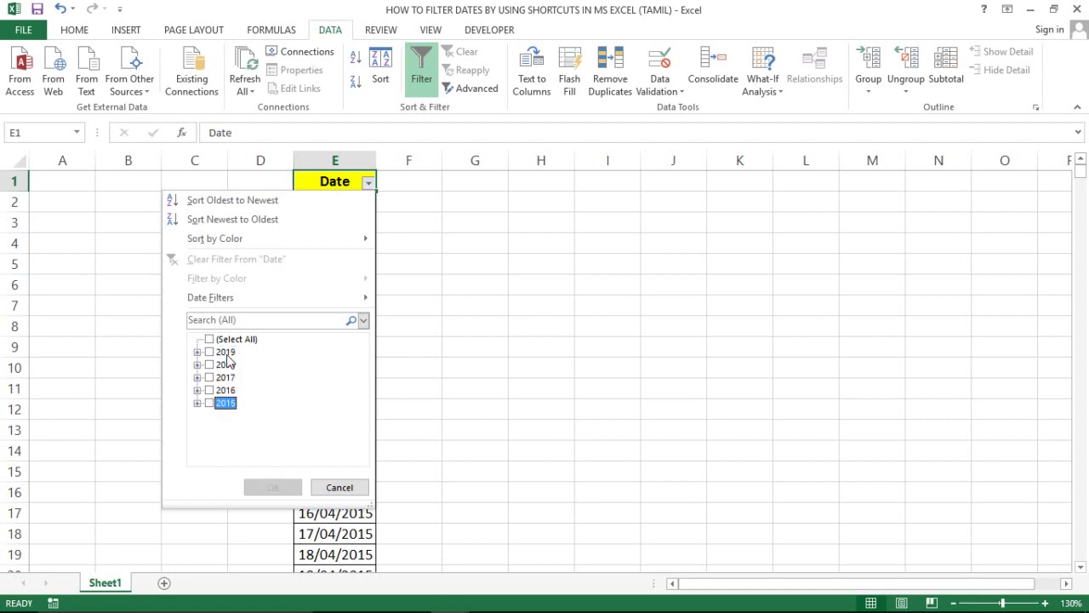
key(space)
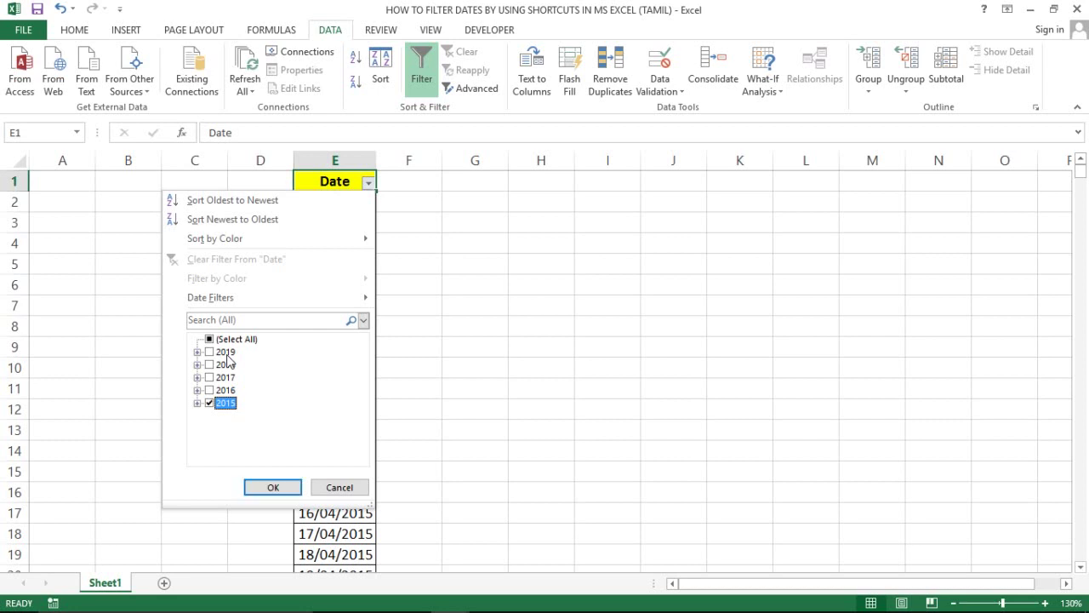
key(Up)
key(Down)
key(space)
- Tick and untick 2019 again by mouse and keyboard, leaving focus on 2019
key(Up)
key(Up)
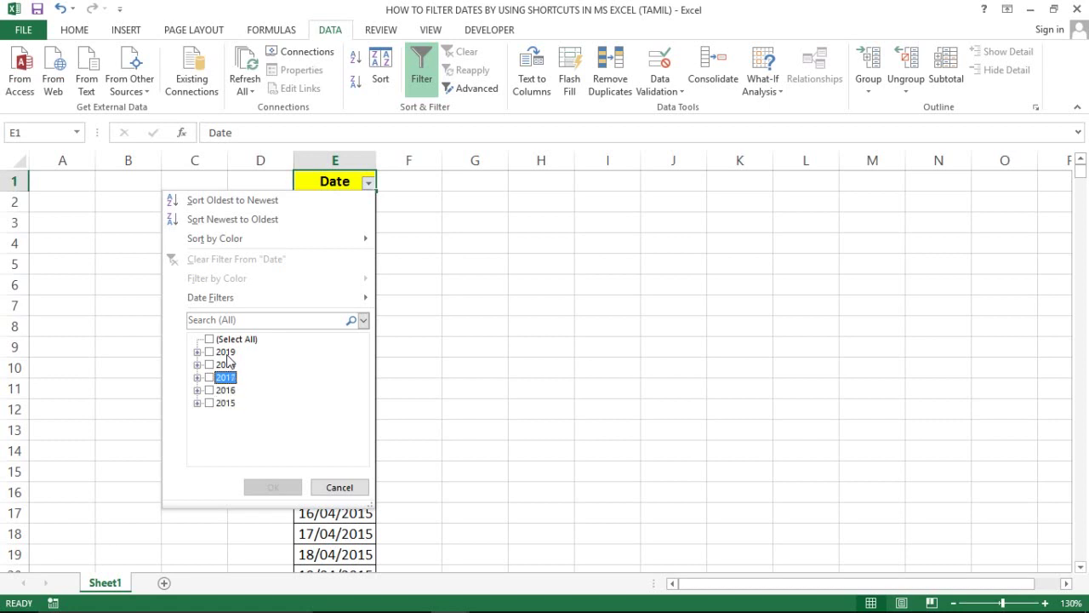
key(Up)
key(Up)
click(227, 352)
click(227, 352)
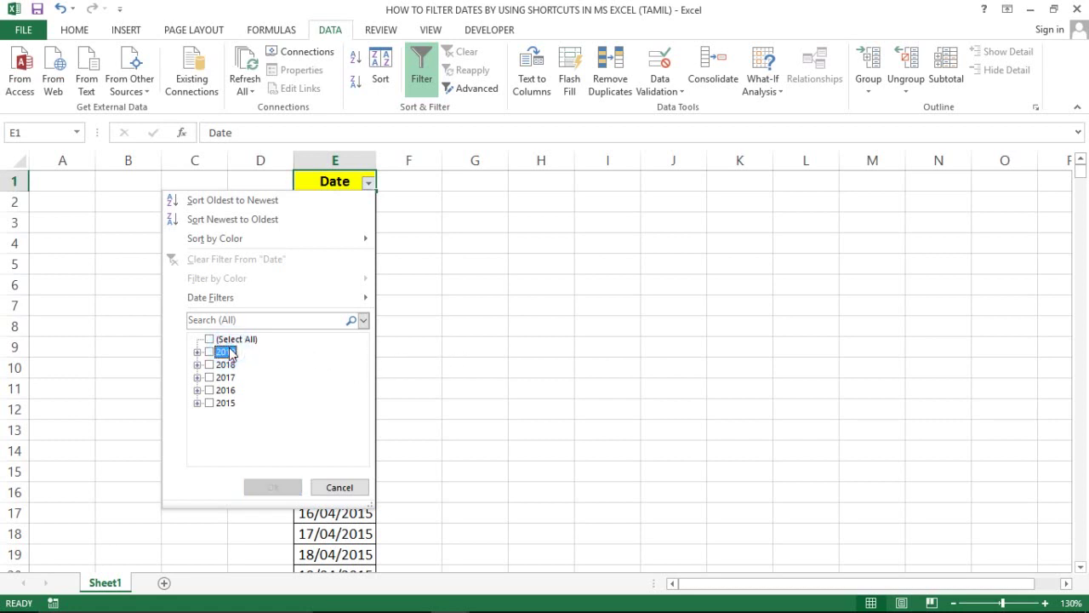
key(Down)
key(Up)
key(Up)
key(Down)
key(Down)
key(Down)
key(Up)
key(Up)
key(space)
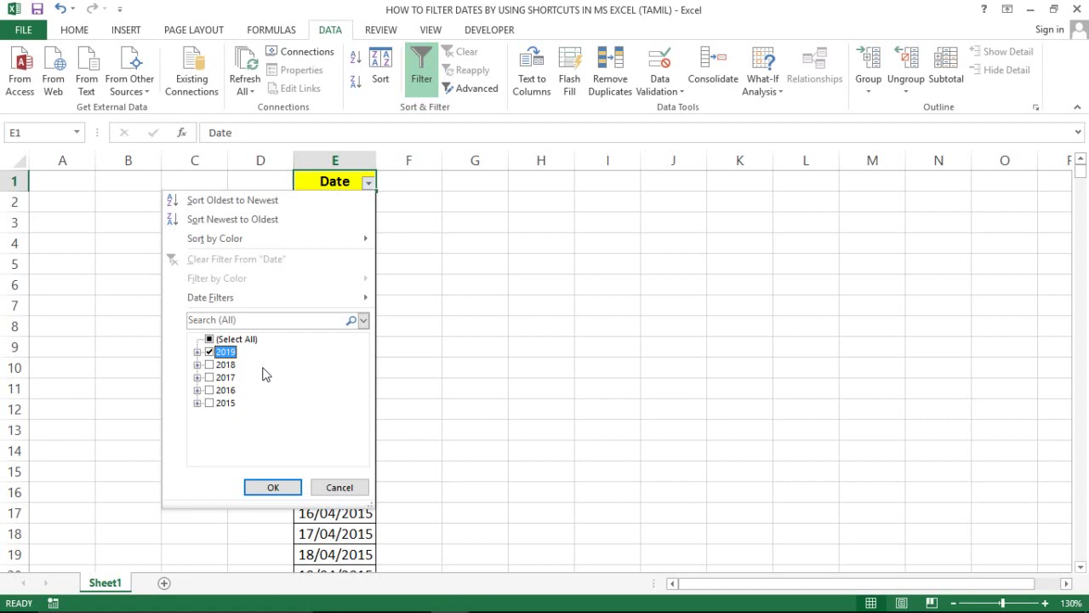
key(space)
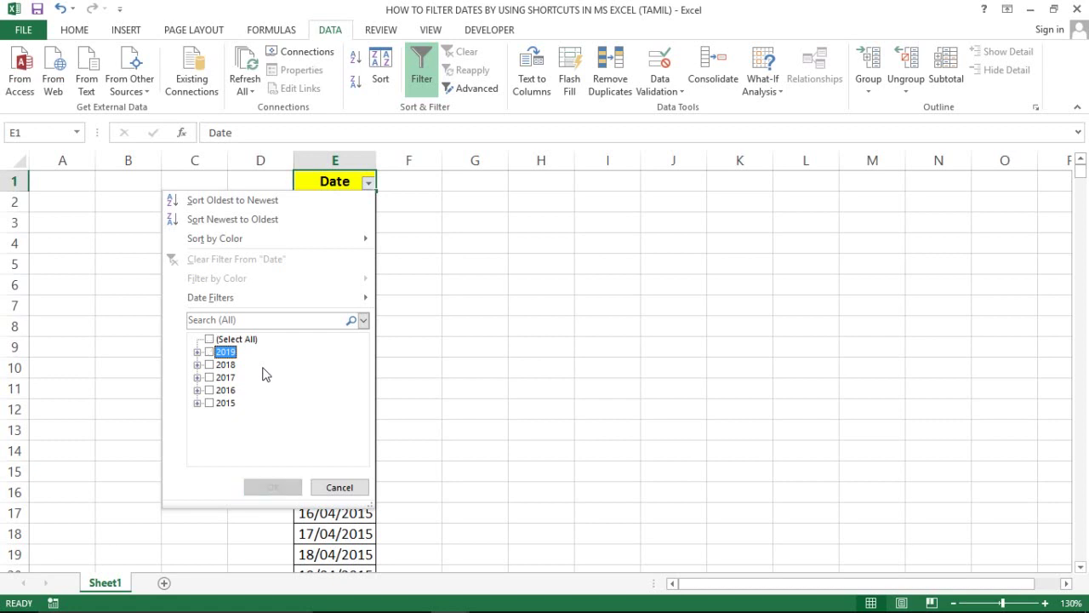
key(Down)
key(Up)
- Expand 2019 and January 2019 with the Right arrow to browse January's days
key(Right)
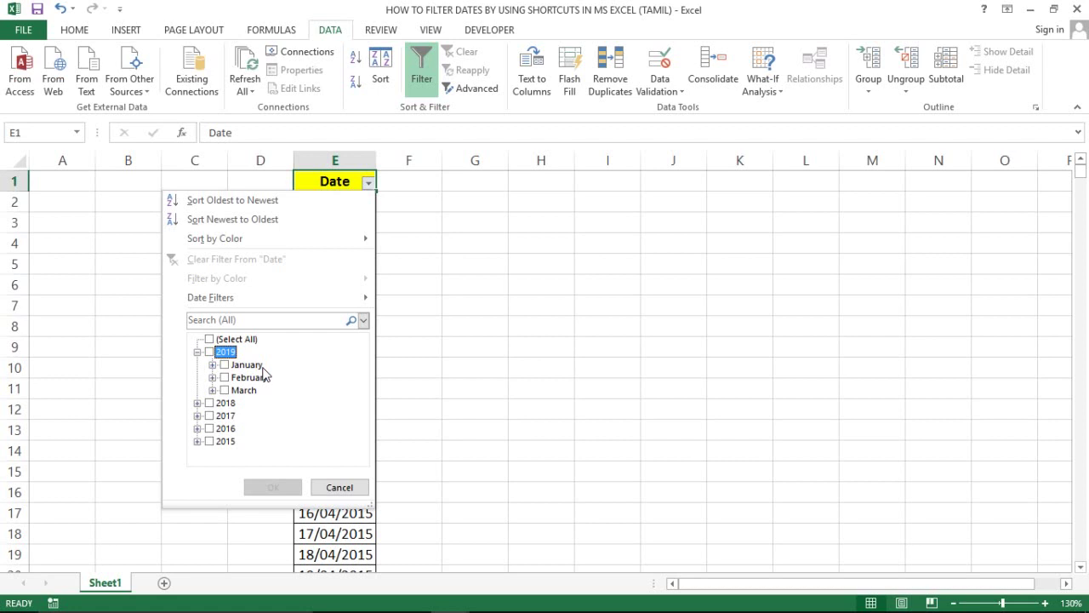
key(Down)
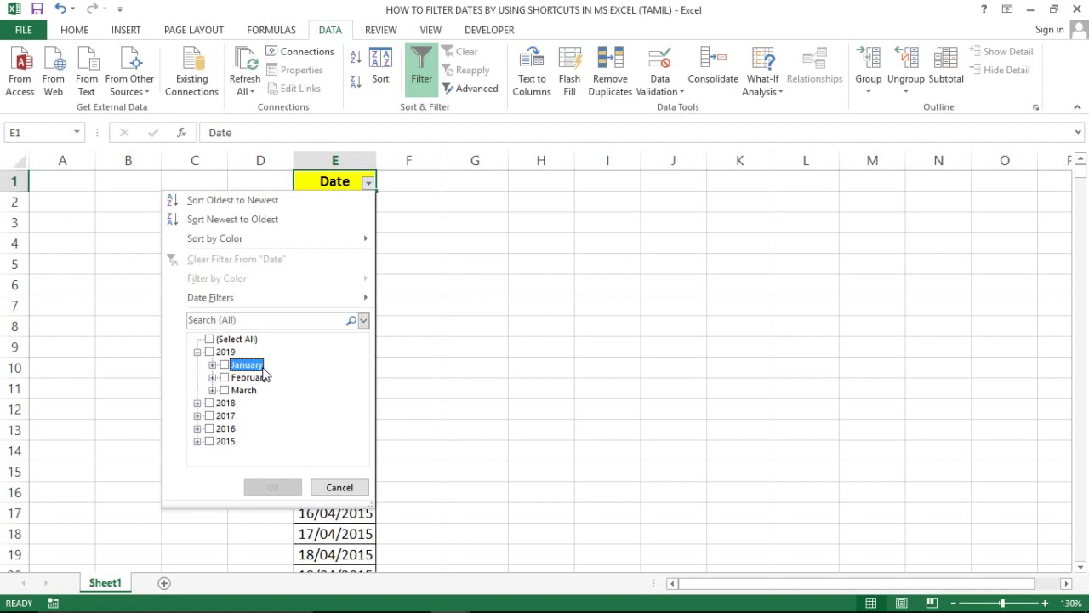
key(Right)
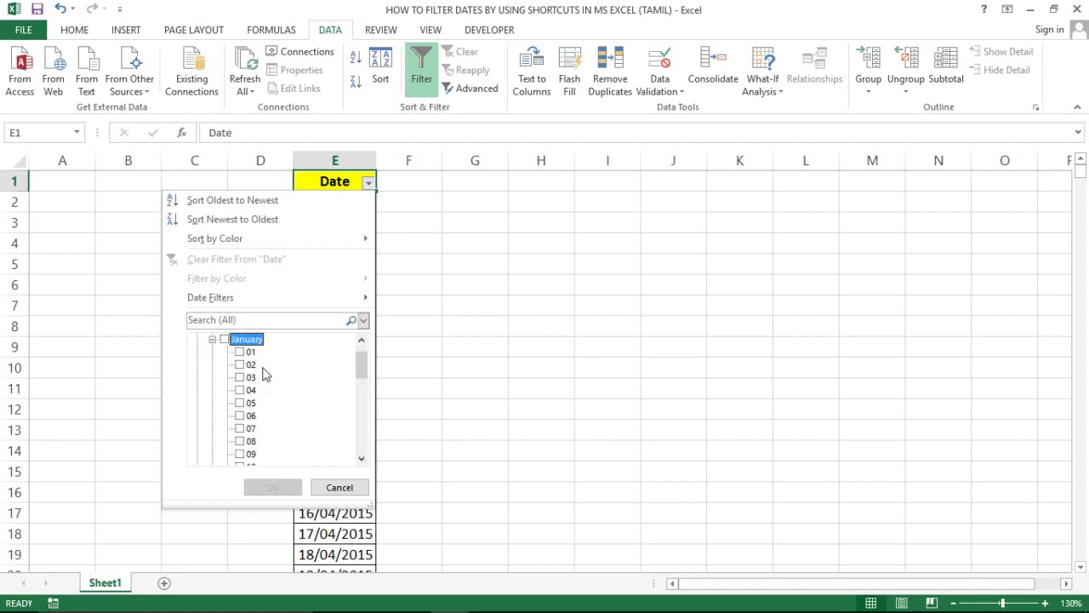
key(Down)
key(Down)
key(Down)
key(Down)
key(Down)
key(Down)
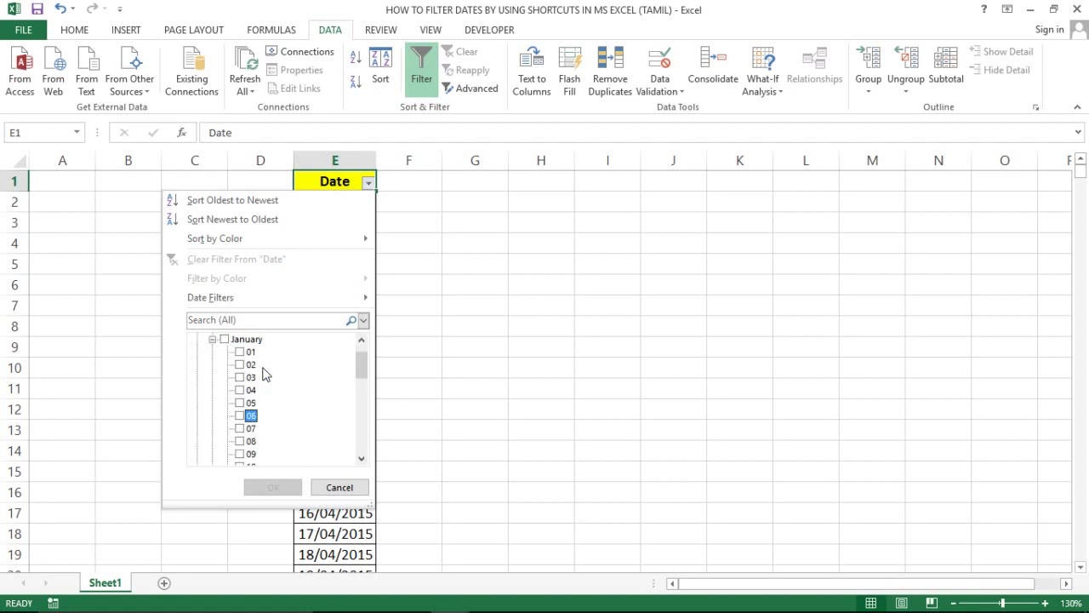
key(Down)
key(Down)
key(Up)
key(Up)
key(Up)
key(Up)
key(Up)
key(Up)
key(Down)
key(Down)
key(Down)
key(Down)
key(Down)
key(Down)
- Jump to (Select All), open and close the search-mode choices, then tick and untick January
key(Down)
key(Down)
key(Up)
key(Home)
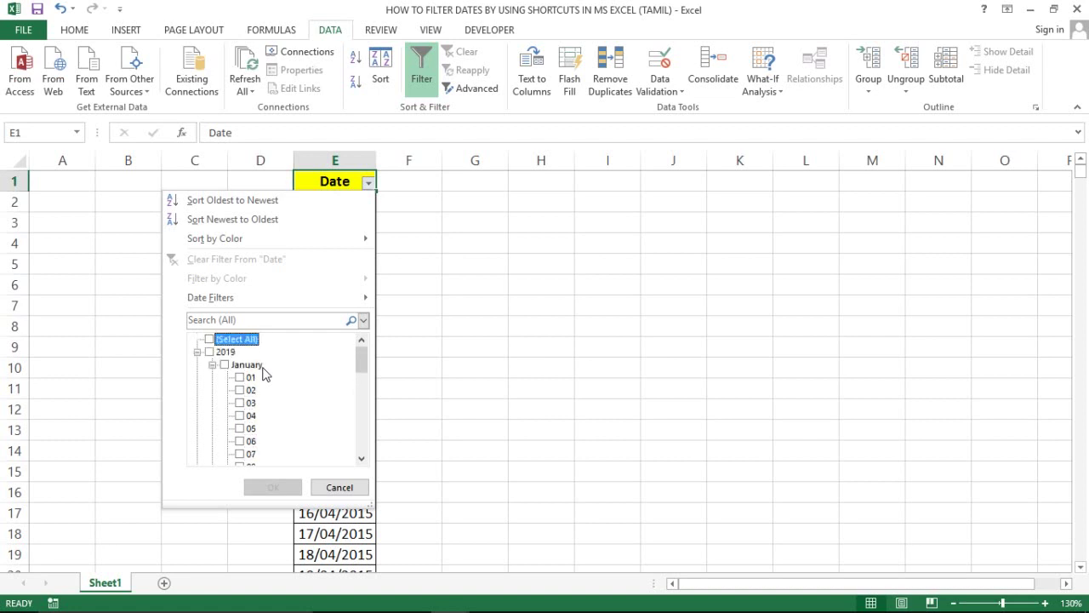
key(alt+Down)
key(Down)
key(Down)
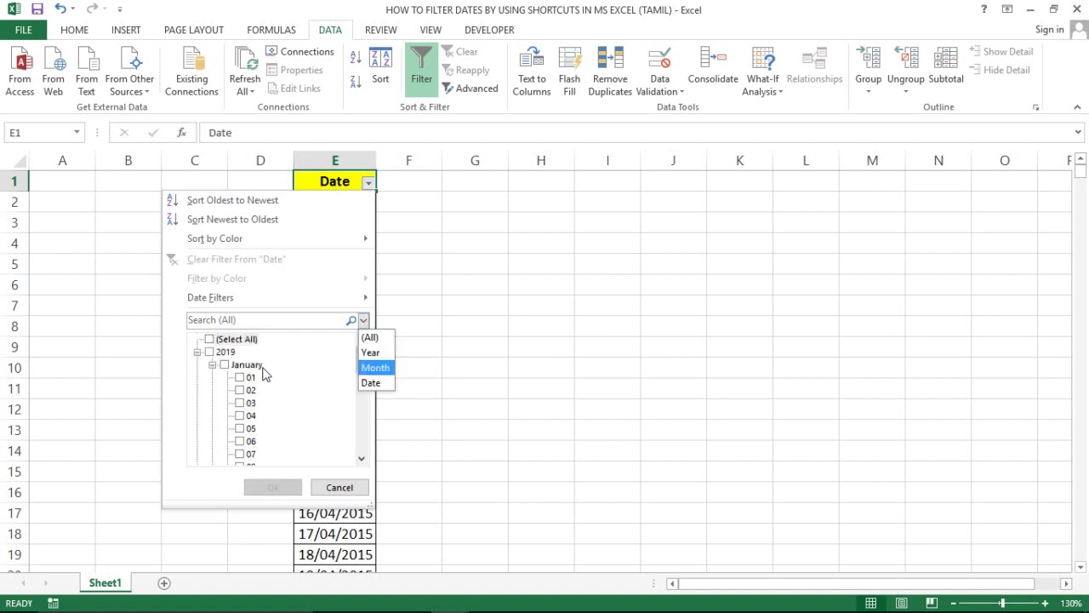
key(Escape)
key(Down)
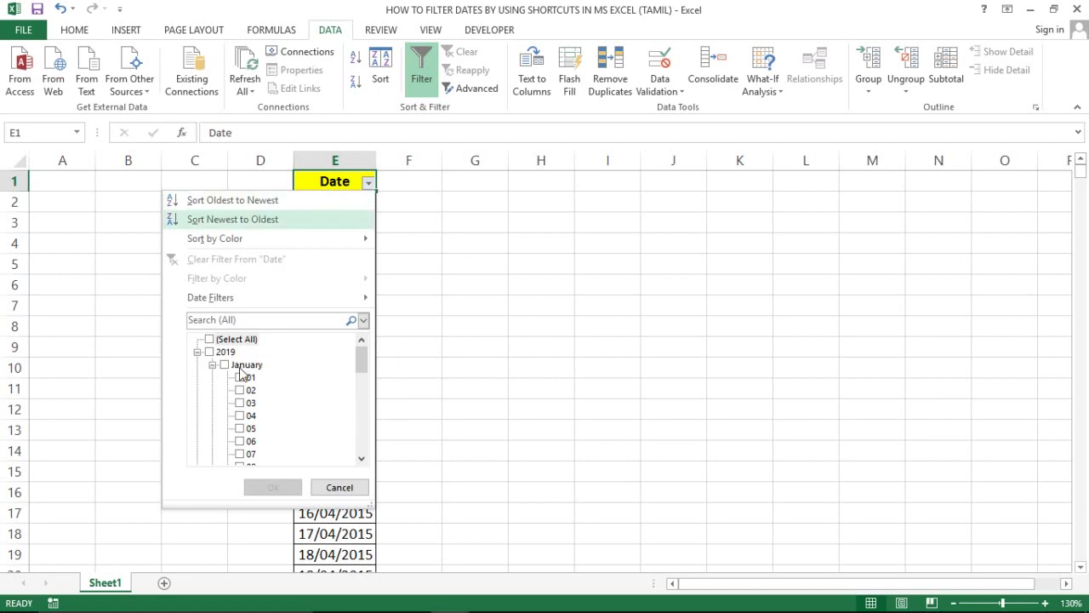
click(240, 367)
click(240, 368)
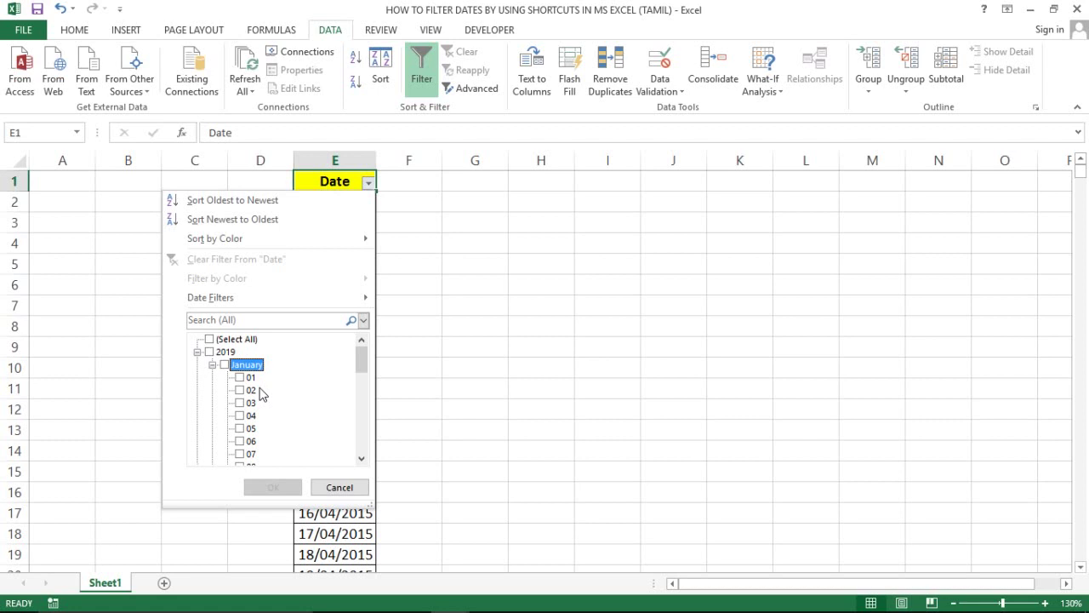
- Collapse January and 2019, then move focus to the year 2018
key(Left)
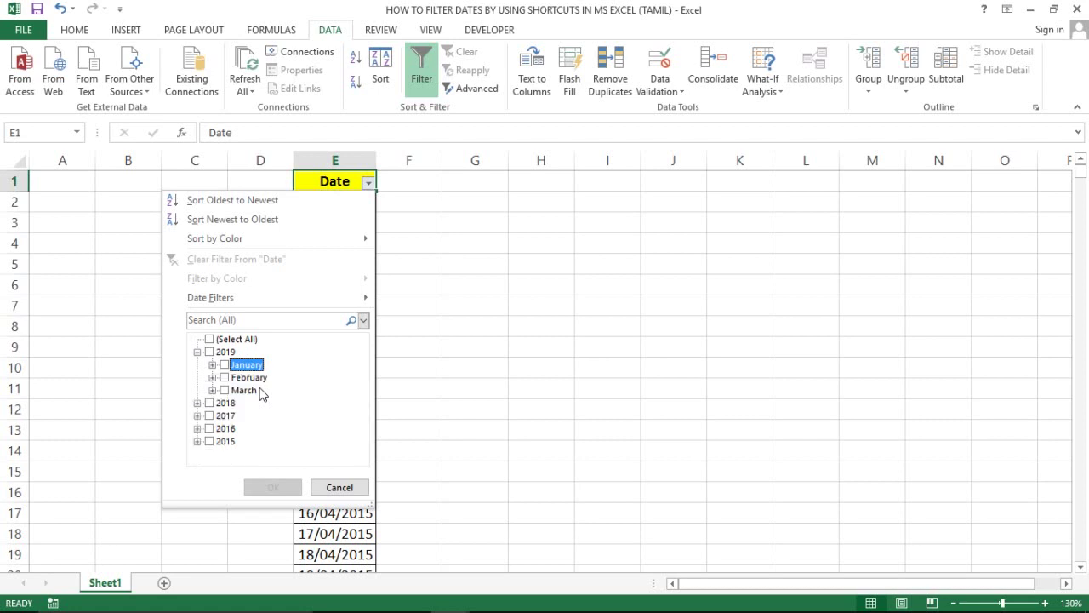
key(Left)
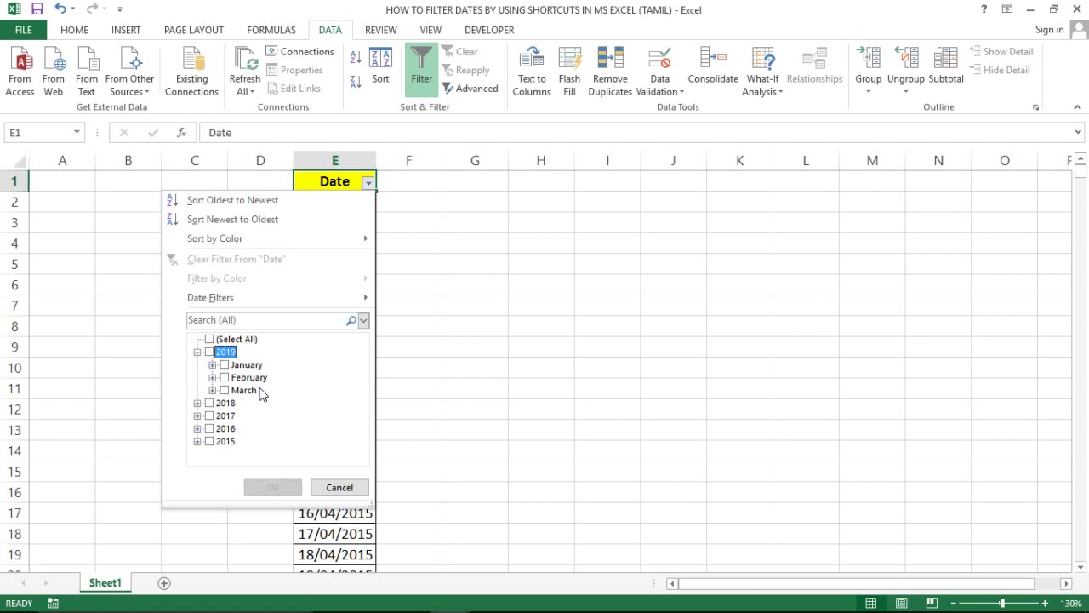
key(Left)
key(Down)
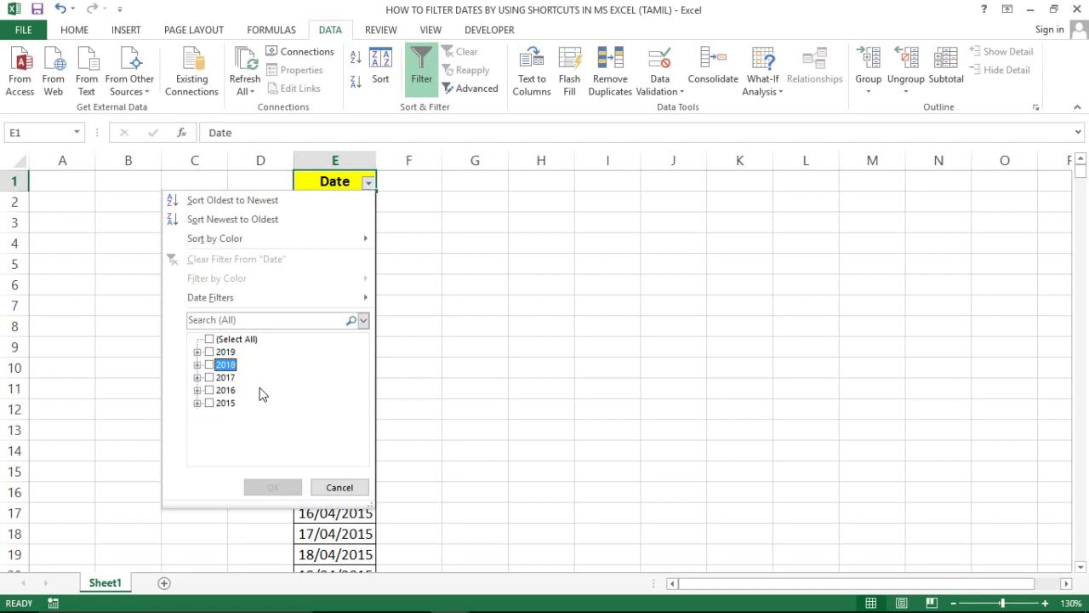
key(Up)
key(Down)
key(Up)
key(Down)
key(Down)
key(Down)
key(Up)
key(Up)
key(Up)
key(Down)
key(Down)
key(Up)
- Expand 2018 and March 2018, and move to the end of March's days
key(Right)
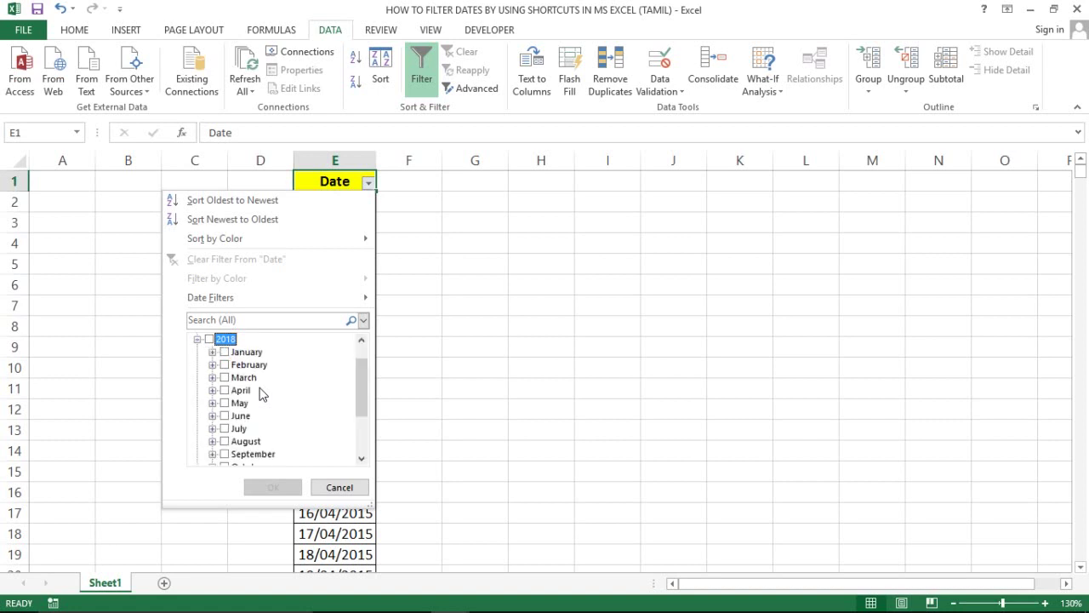
key(Down)
key(Down)
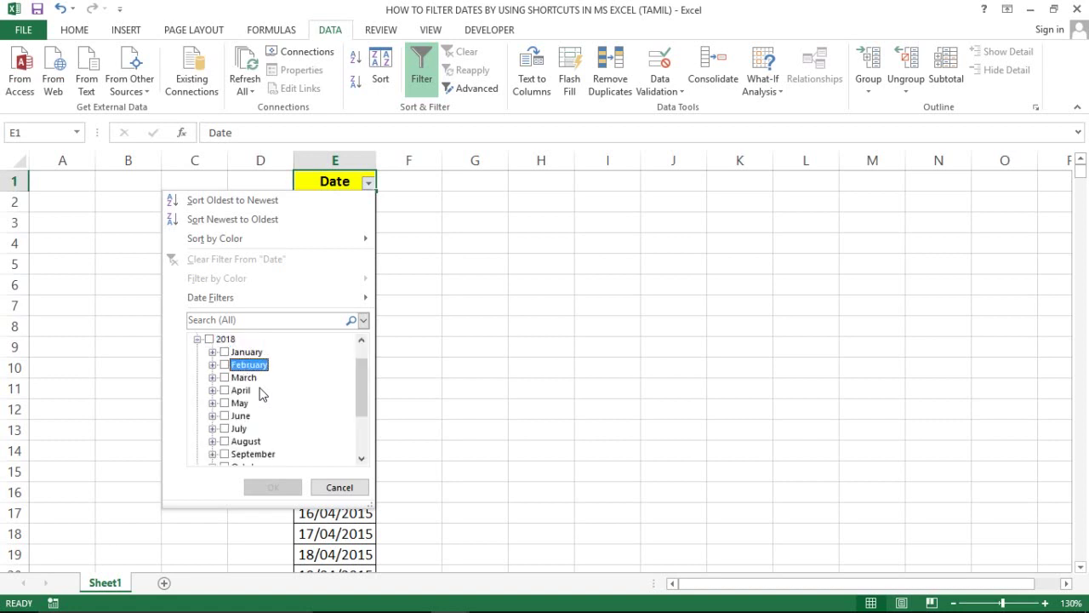
key(Down)
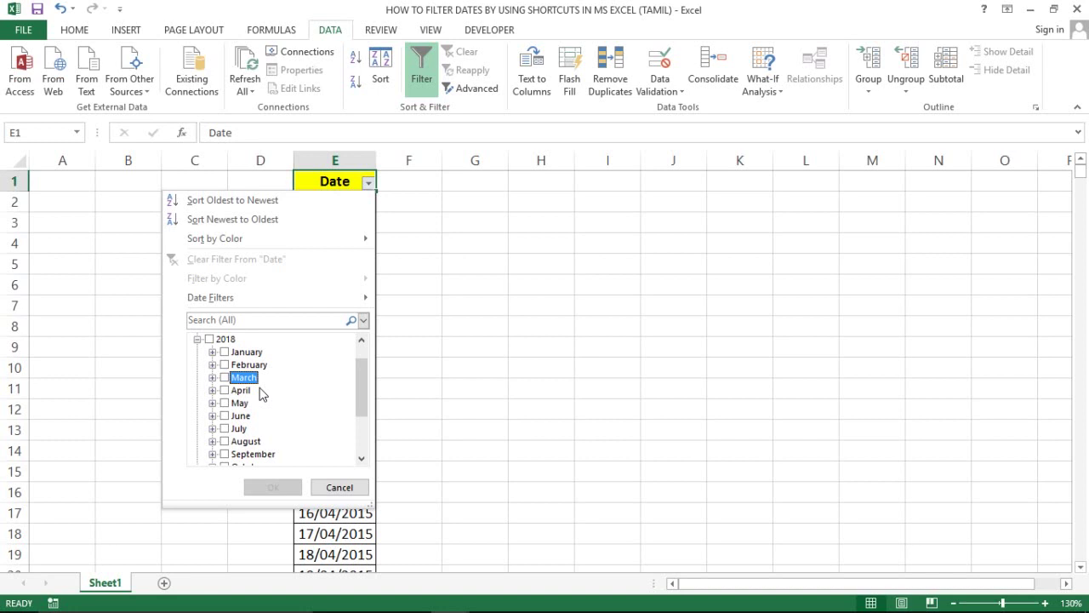
key(Right)
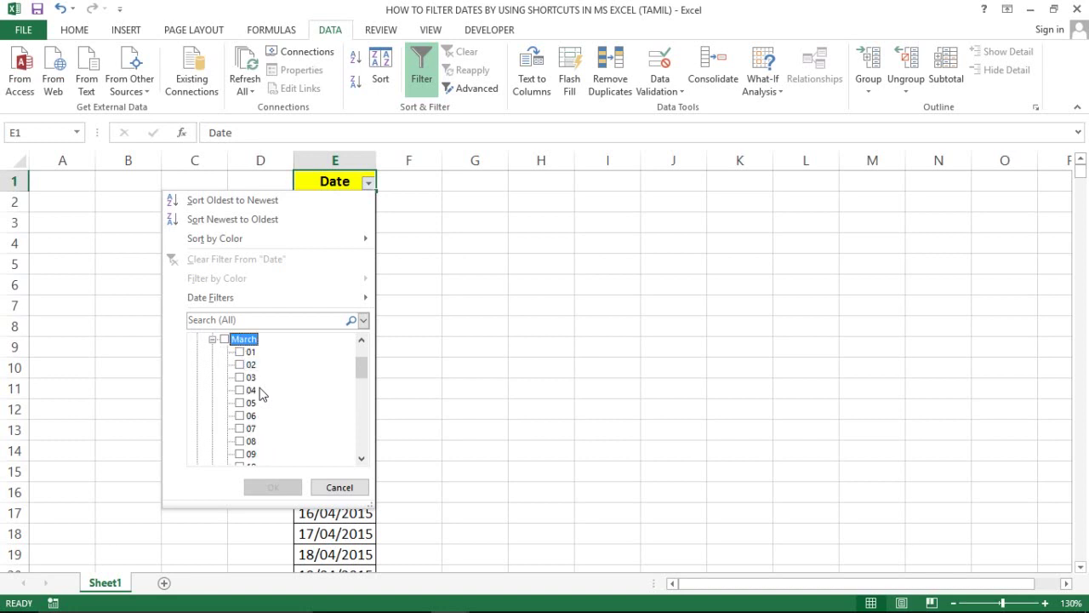
key(Down)
key(Down)
key(Down)
key(Down)
key(Down)
key(Down)
key(Down)
key(Down)
key(Down)
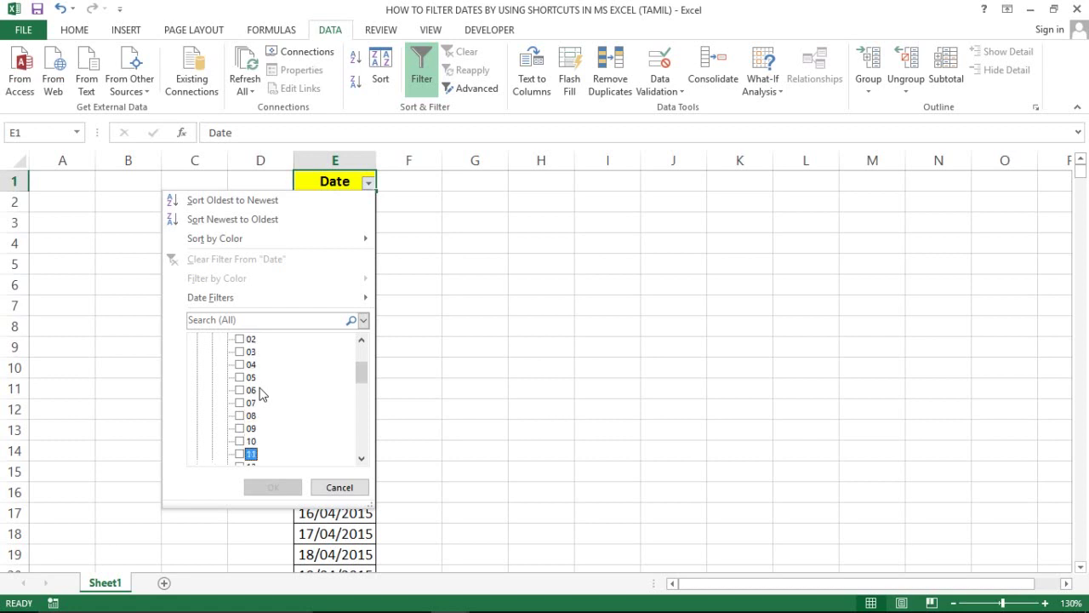
key(Down)
key(Down)
key(Down)
key(Down)
key(Down)
key(Down)
key(Down)
key(Down)
key(Down)
key(Down)
key(Down)
key(Down)
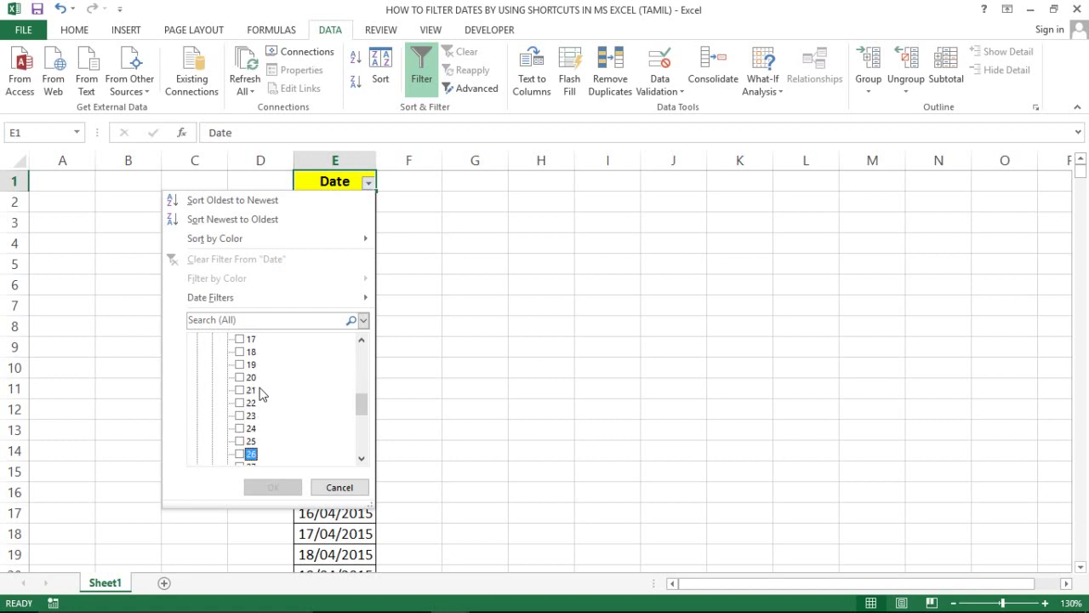
key(Down)
key(Down)
key(Down)
key(Down)
key(Down)
key(Up)
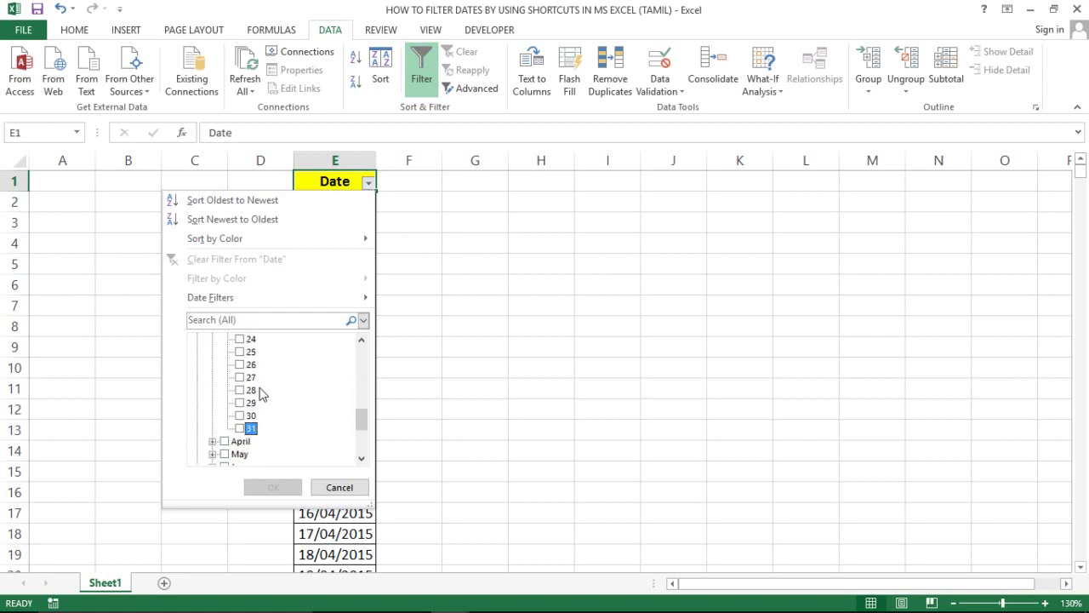
- Tick March 2018 days 26 through 31 with Space
key(space)
key(Up)
key(space)
key(Up)
key(space)
key(Up)
key(space)
key(Up)
key(space)
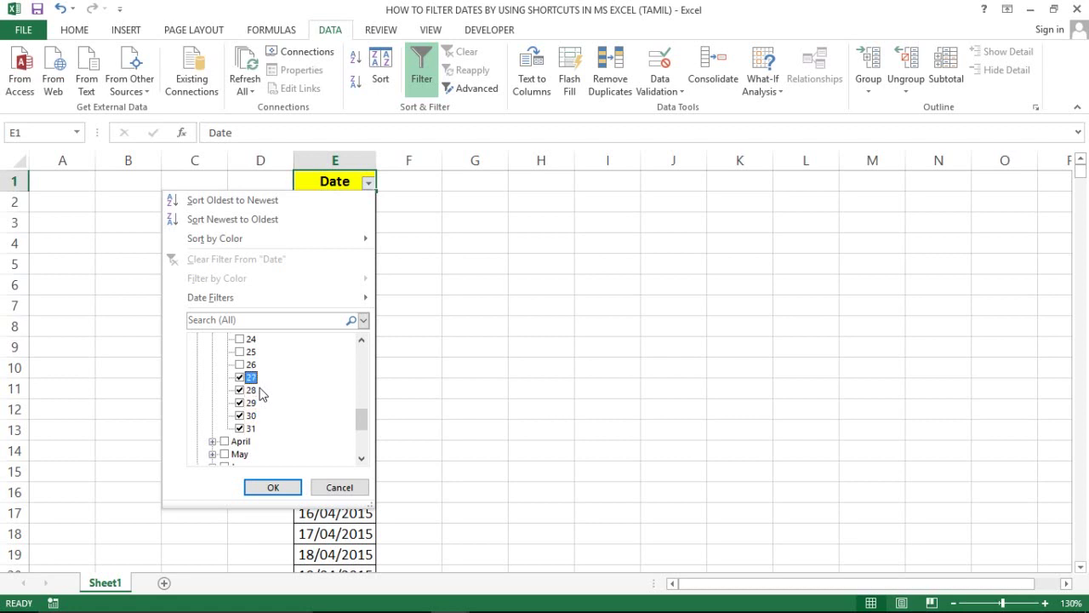
key(Up)
key(space)
key(Down)
key(Down)
key(Down)
key(Down)
key(Down)
key(Down)
key(Down)
key(Down)
key(Down)
key(Down)
key(Down)
key(Down)
key(Down)
key(Down)
key(Down)
- Apply the 26–31 March 2018 filter, then turn filtering off for the Date column
key(Tab)
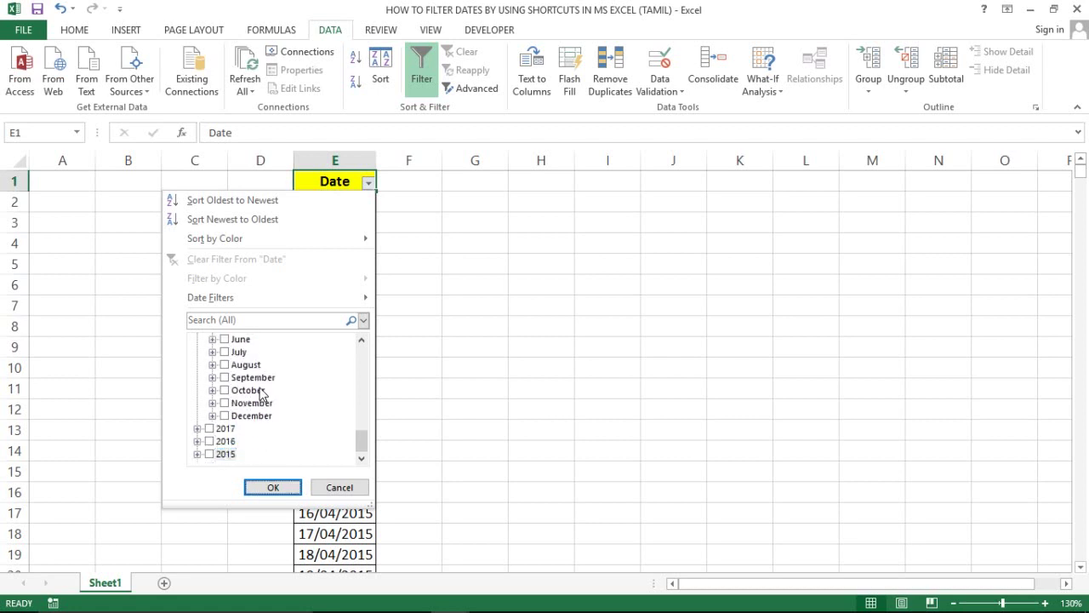
key(Return)
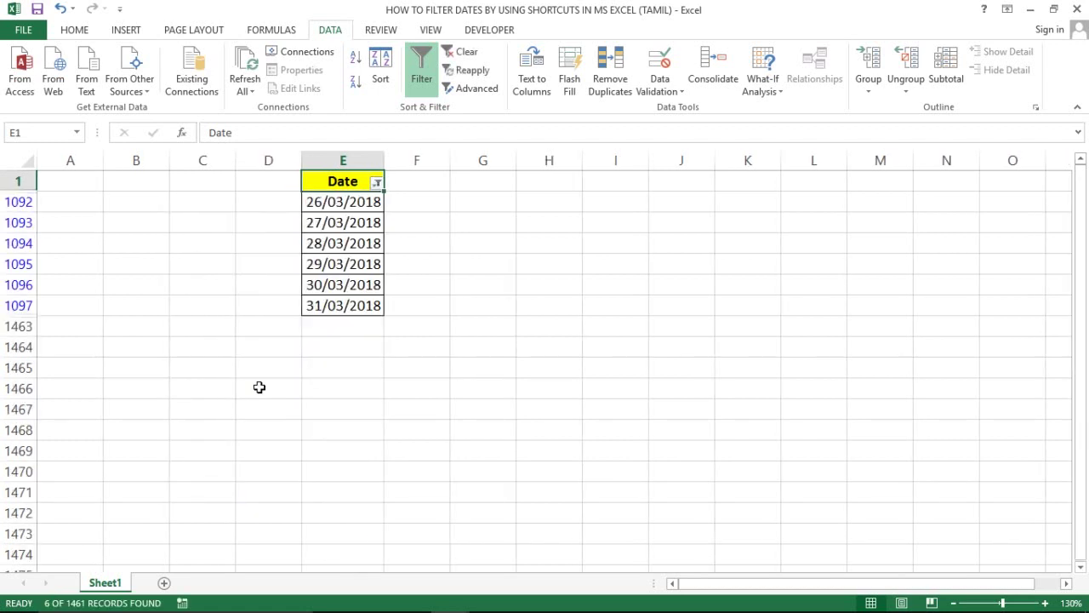
key(alt)
- Toggle the Data tab Filter off and back on with Alt, A, T
key(a)
key(t)
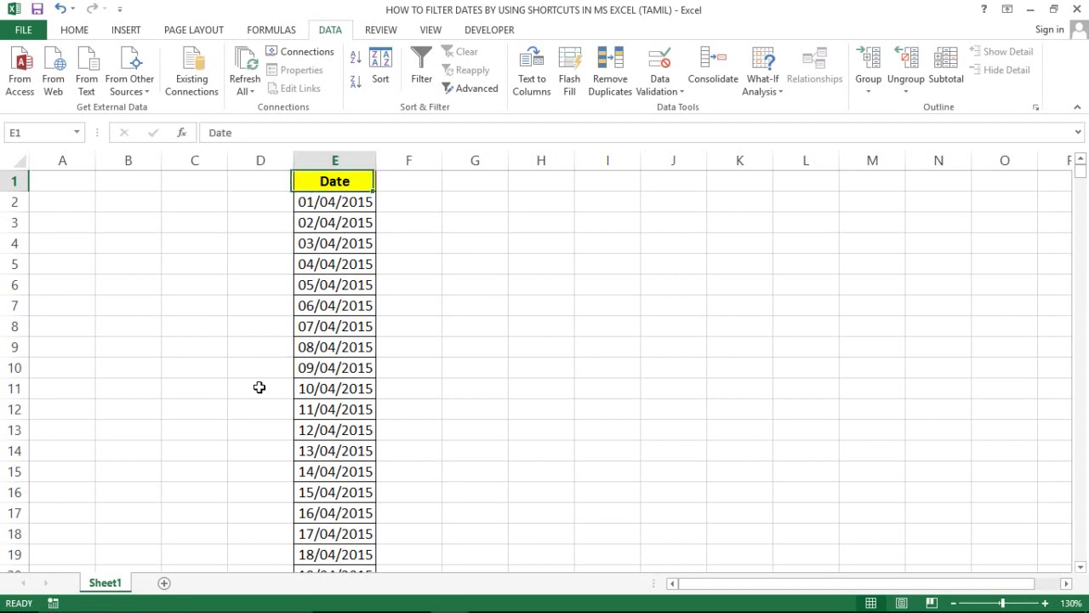
key(Left)
key(Right)
key(alt)
key(a)
key(t)
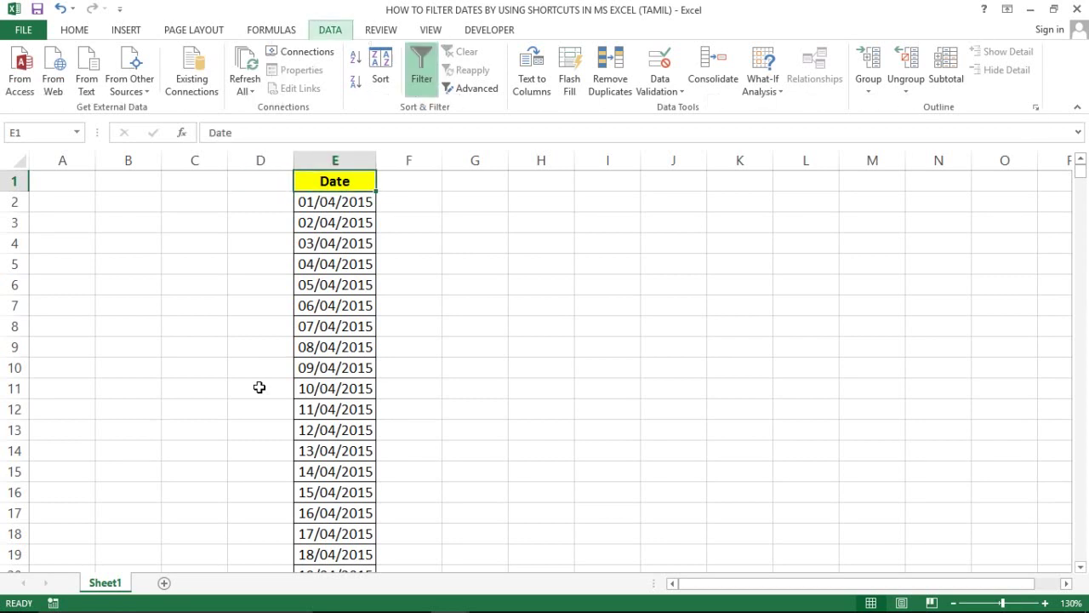
- Open the Date column's filter list and move focus into the year list
key(alt+Down)
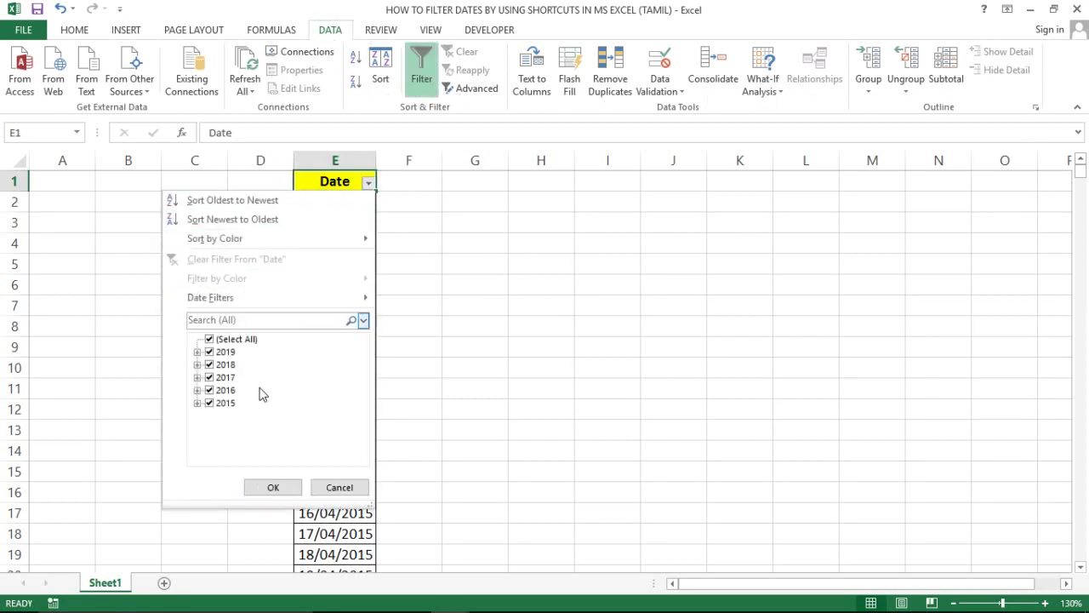
key(alt+Down)
key(Escape)
key(Tab)
key(Down)
key(Up)
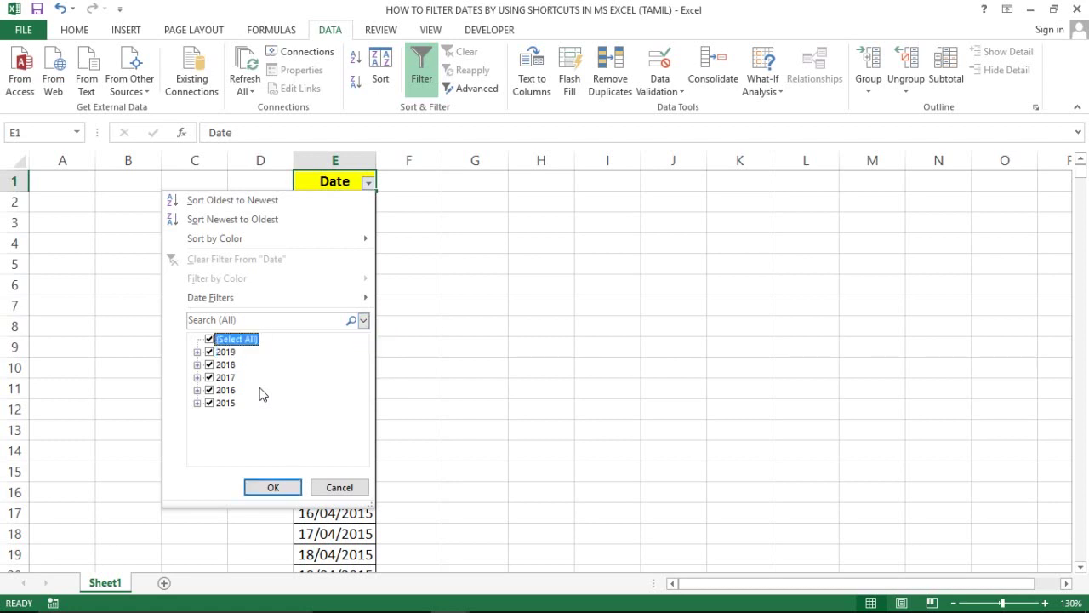
key(Down)
key(Up)
- Clear (Select All) so every year from 2015 to 2019 is unticked
key(space)
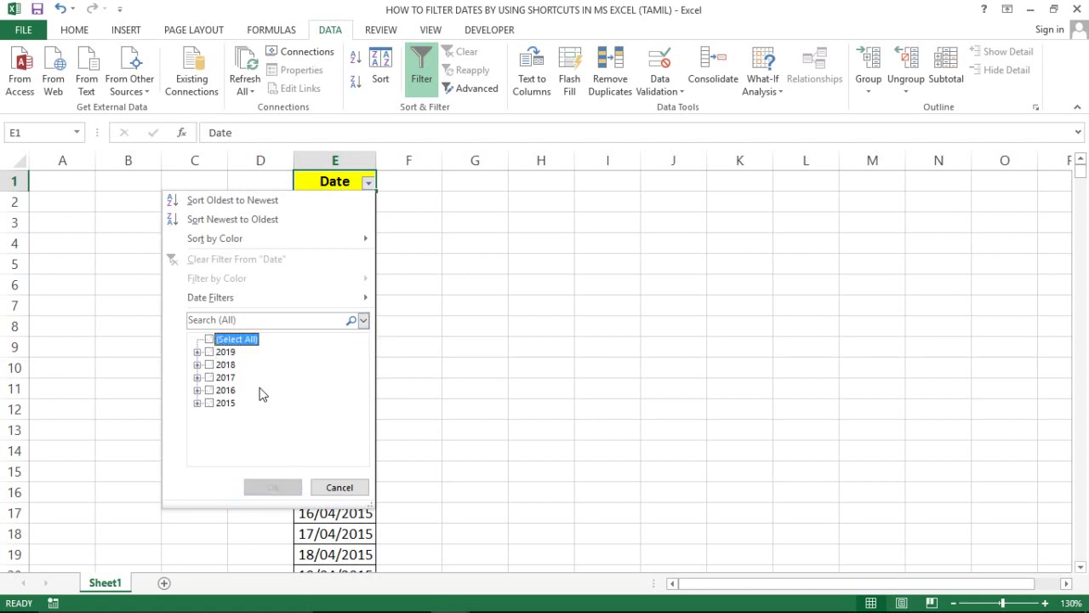
key(space)
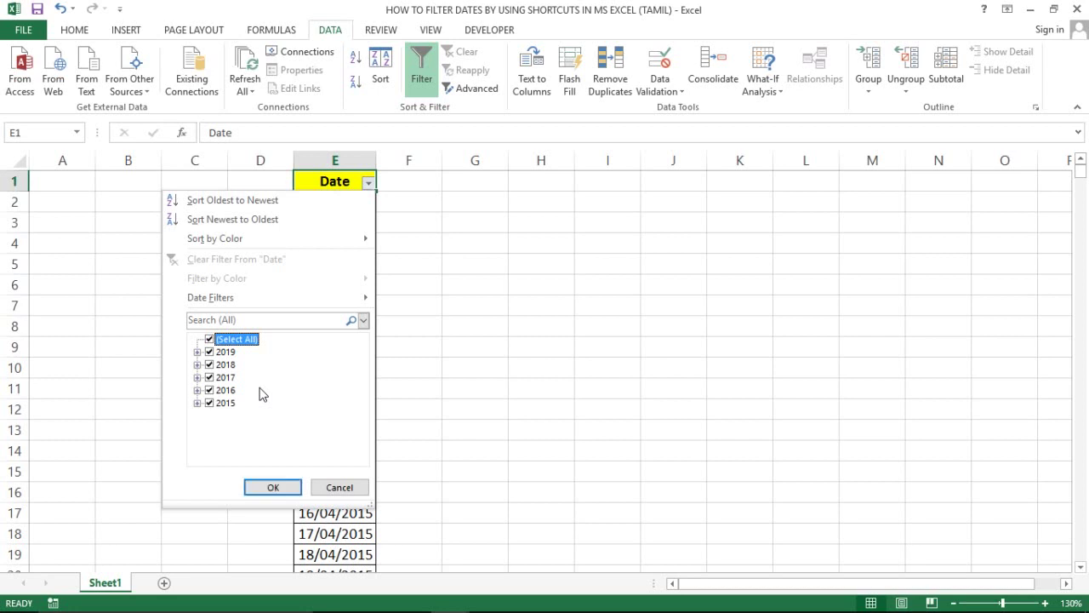
key(Down)
key(Up)
key(space)
key(Down)
key(Down)
key(Down)
key(Down)
key(Down)
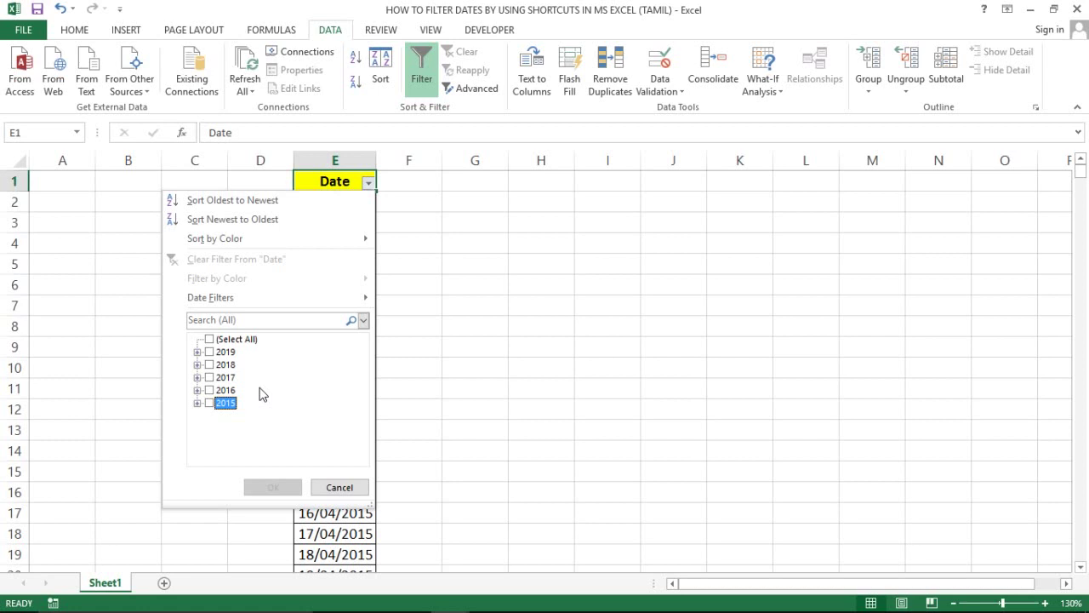
- Expand 2015 > September in the filter tree to reach day 02
key(Right)
key(Down)
key(Down)
key(Down)
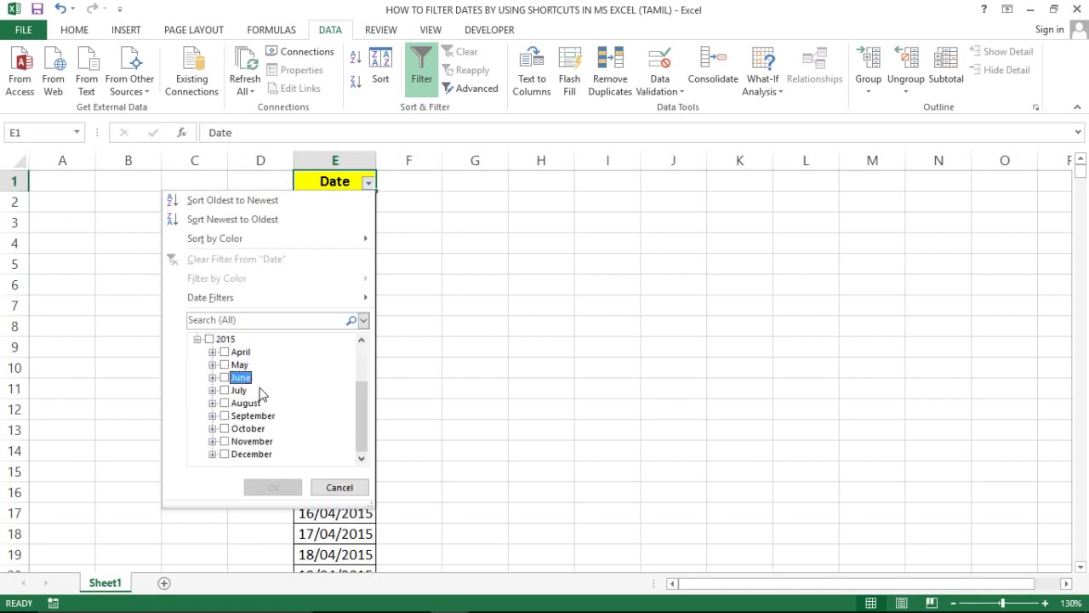
key(Down)
key(Down)
key(Down)
key(Right)
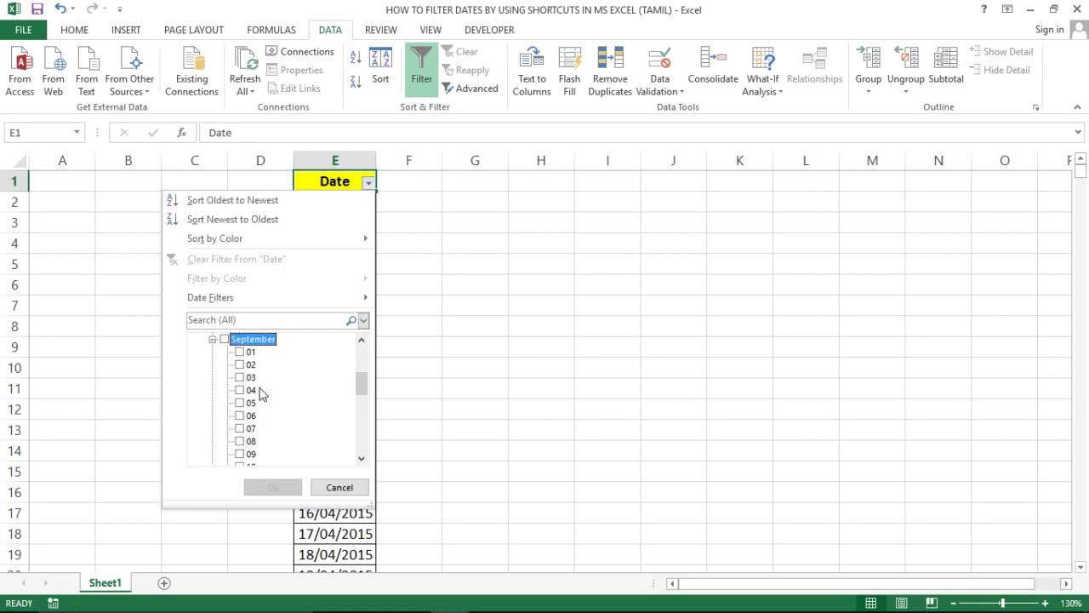
key(Down)
key(Down)
key(Down)
key(Down)
key(Down)
key(Down)
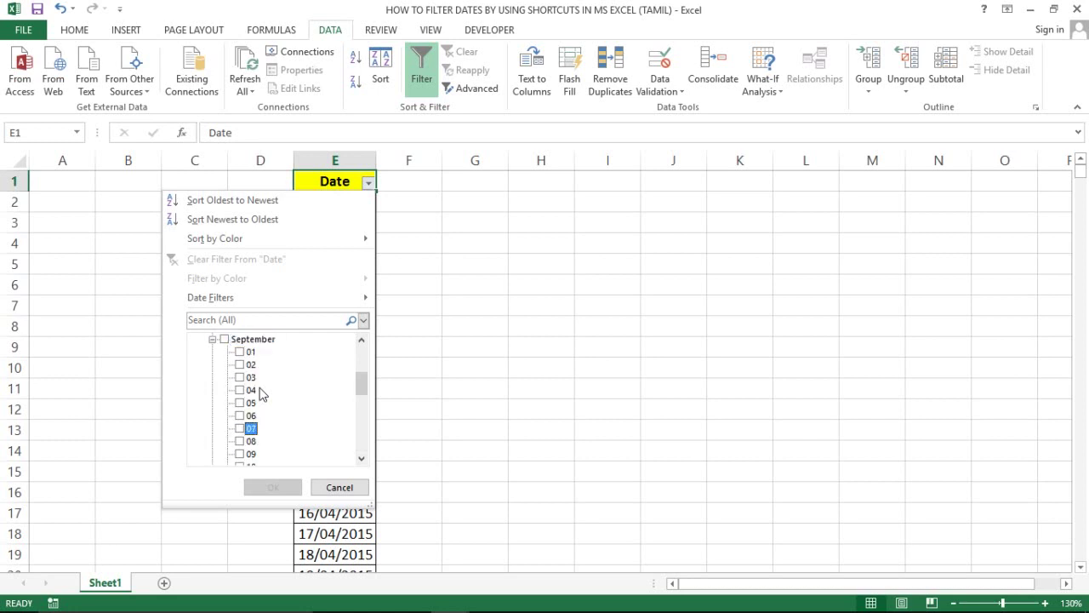
key(Down)
key(Down)
key(Down)
key(Down)
key(Up)
key(Up)
key(Up)
key(Up)
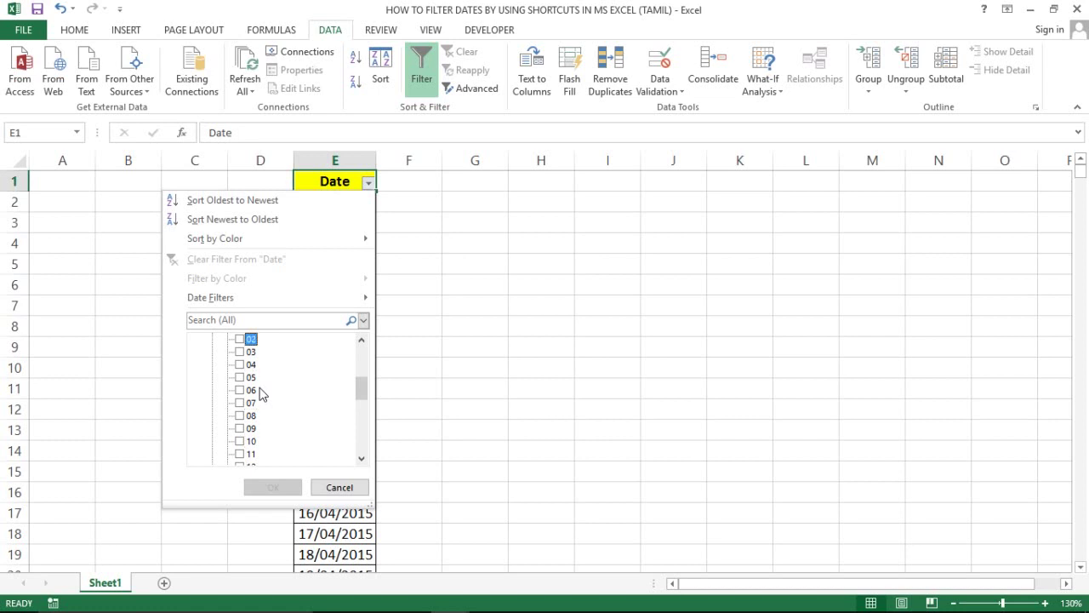
key(Up)
key(Up)
- Tick September days 02, 03 and 06 and apply the filter
key(Down)
key(Down)
key(space)
key(Down)
key(space)
key(Down)
key(Down)
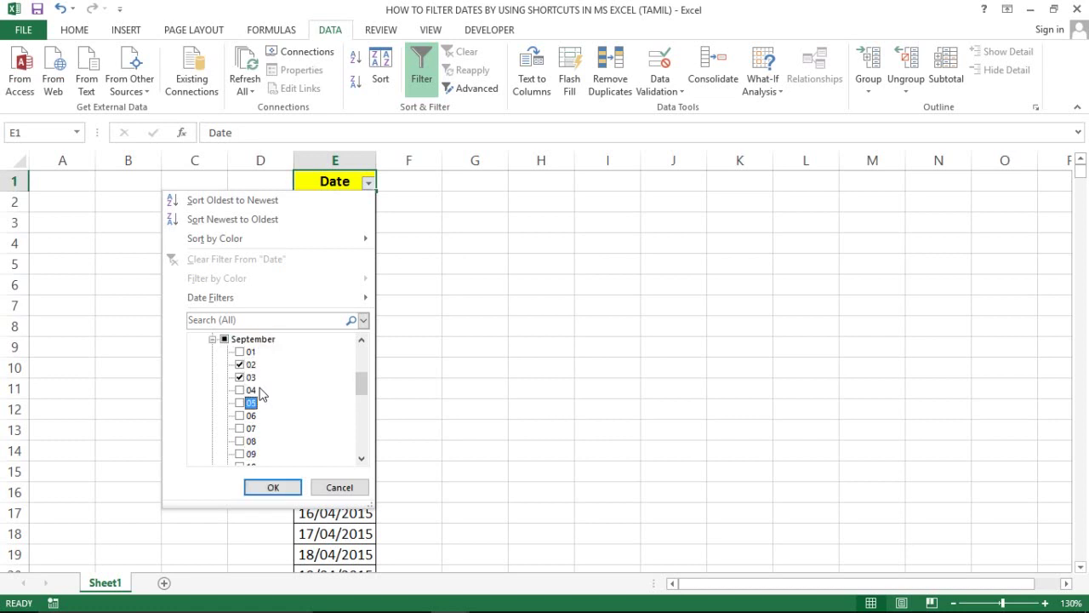
key(Down)
key(Down)
key(Down)
key(Page_Down)
key(Page_Down)
key(Page_Down)
key(Tab)
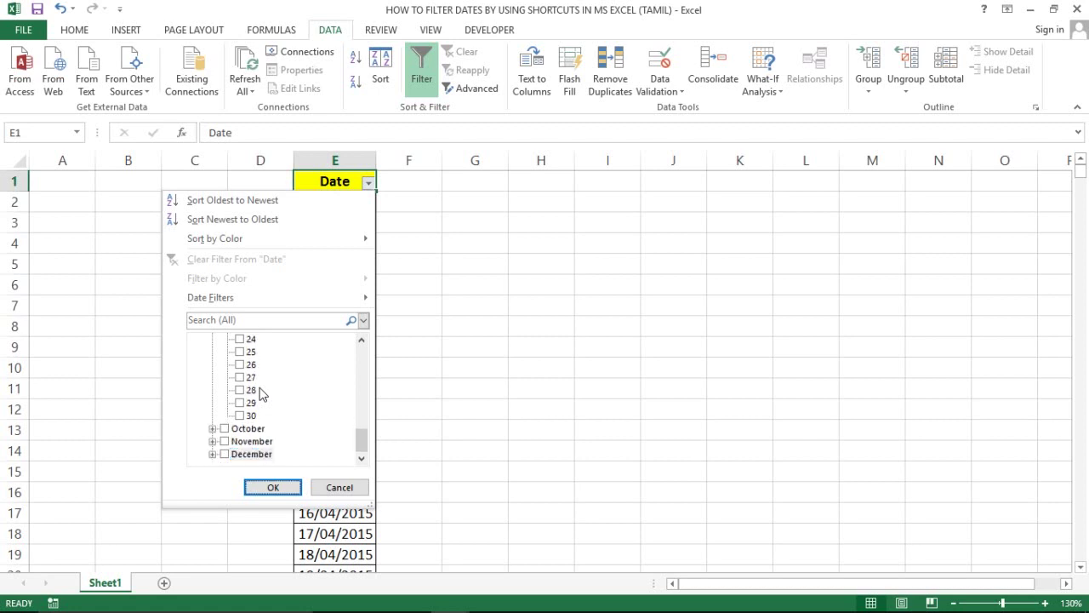
key(Tab)
key(Tab)
key(shift+Tab)
key(shift+Tab)
key(Return)
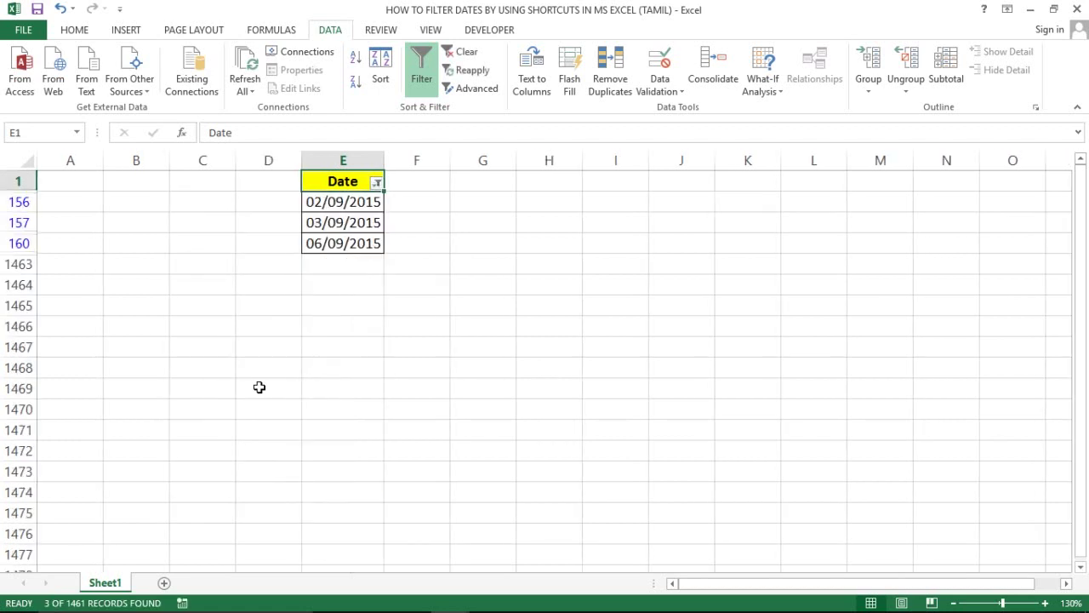
- Turn the Date column's AutoFilter off with Alt, A, T
key(Right)
key(Left)
key(alt)
key(a)
key(t)
key(Left)
key(Right)
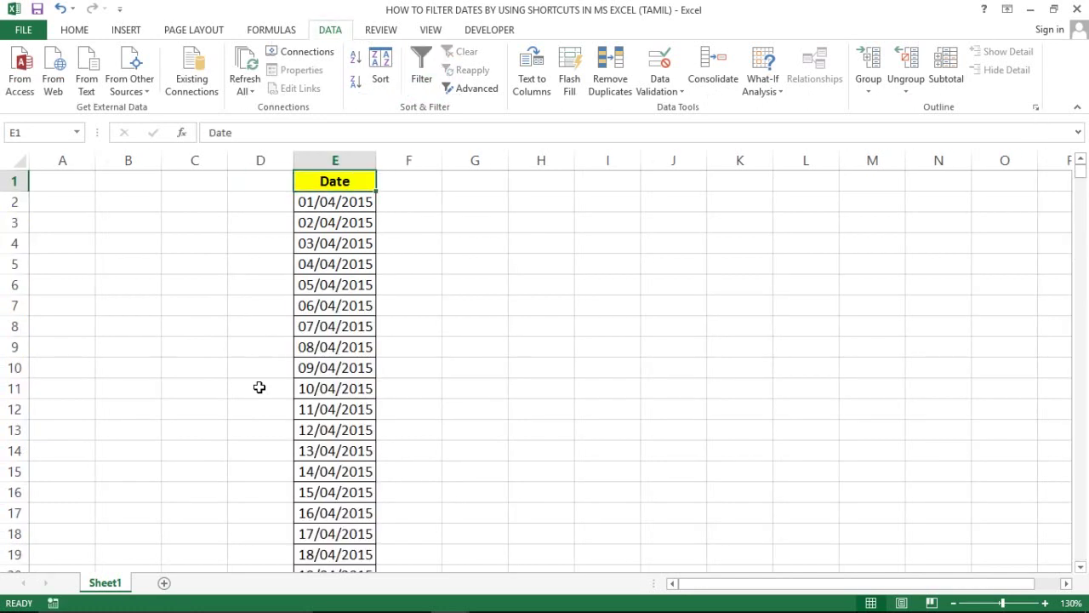
- Check the unfiltered dates in column E, ending on the Date header in E1
key(Down)
key(Up)
key(Down)
key(Down)
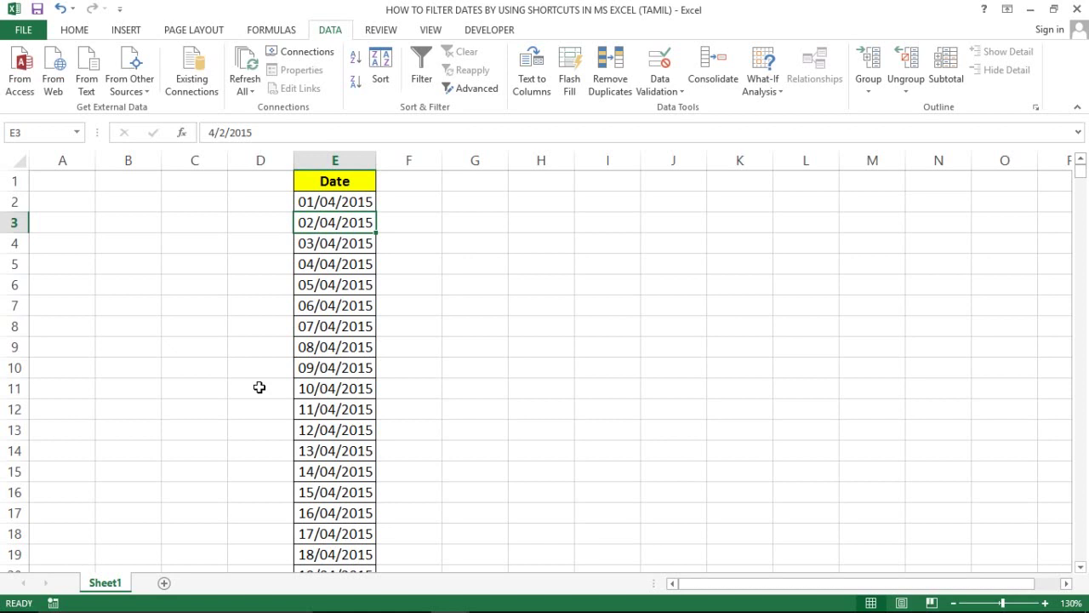
click(349, 354)
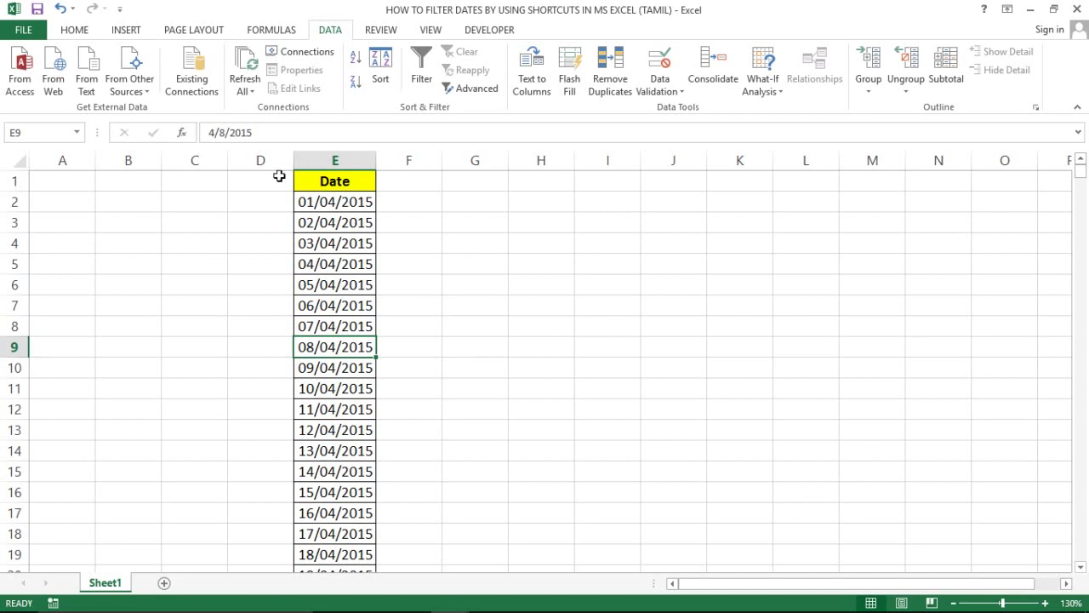
click(331, 173)
key(Right)
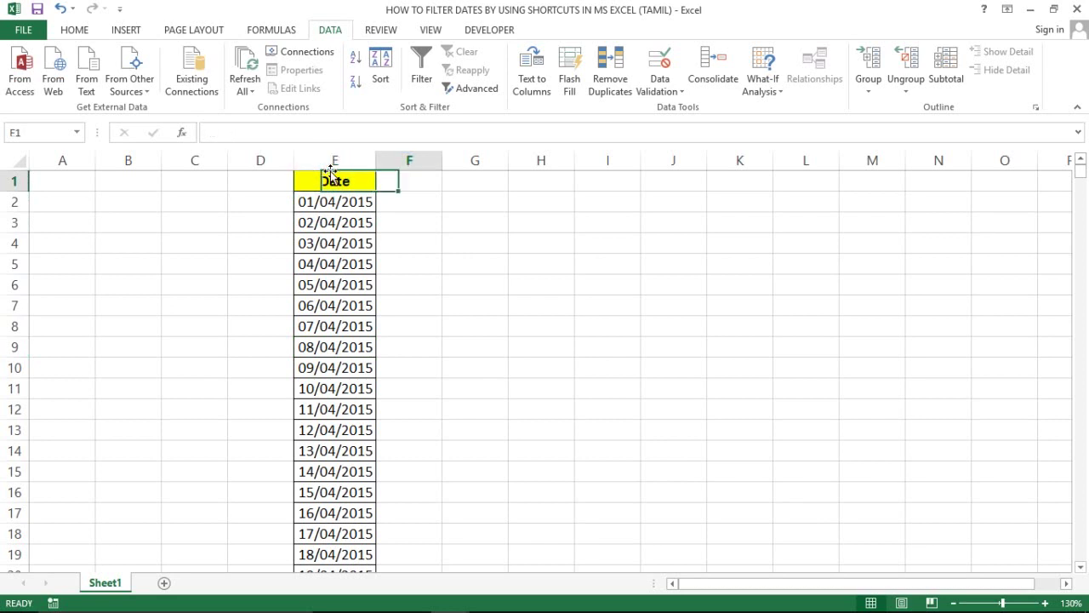
key(Left)
key(Left)
key(Right)
key(Right)
key(Left)
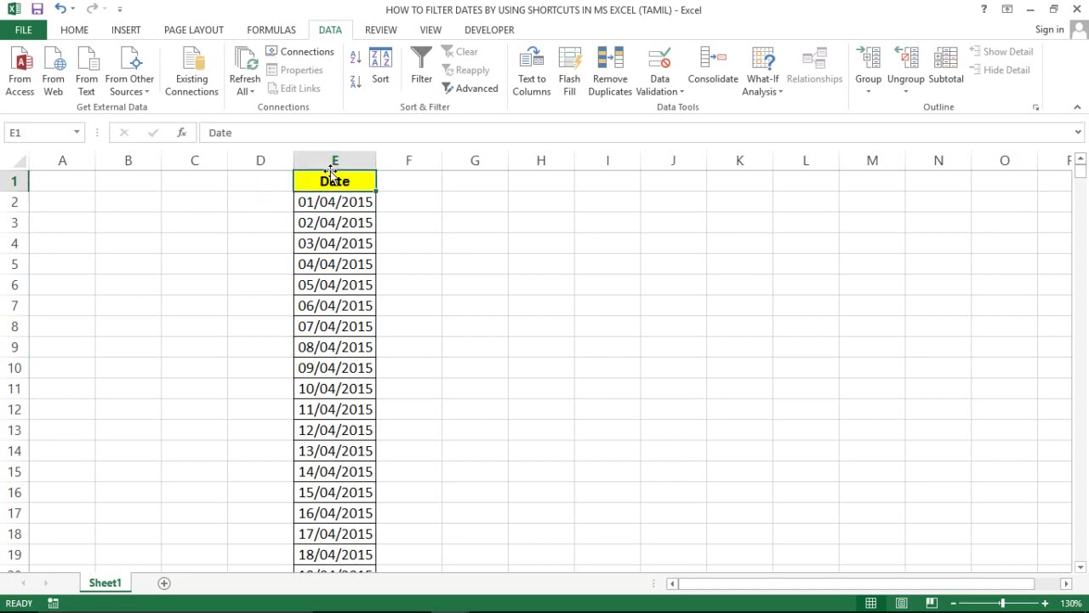